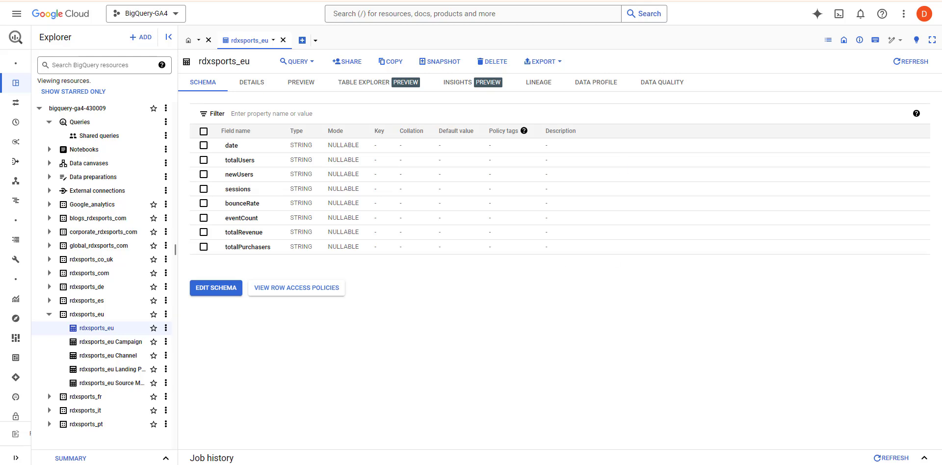
# In the rdx spreadsheet, start a new report with the GA4 Reports Builder for Google Analytics extension.
pyautogui.click(662, 1)
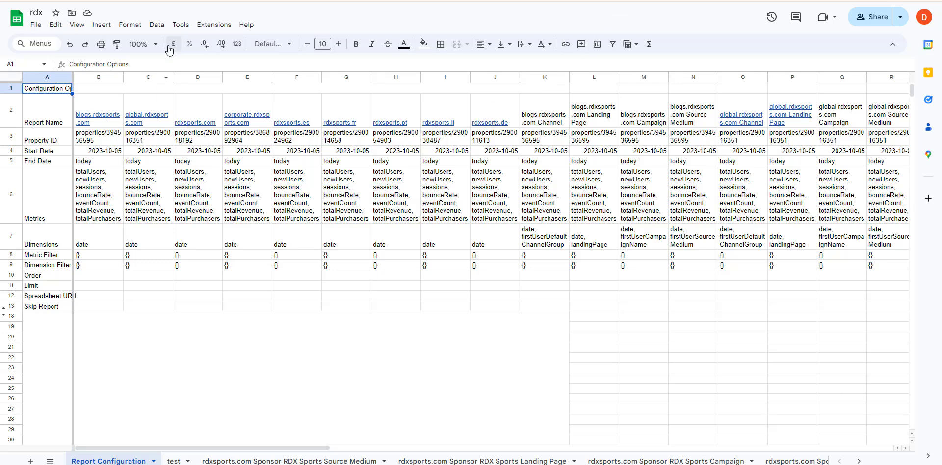
pyautogui.click(219, 25)
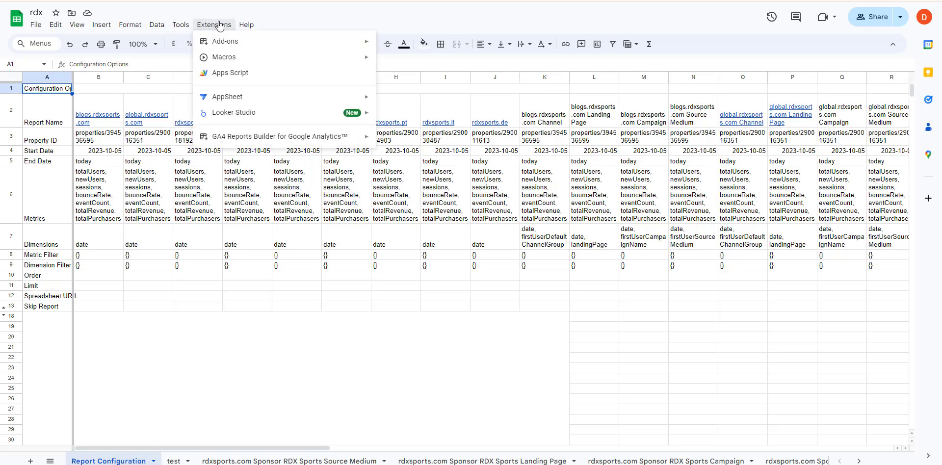
pyautogui.moveTo(224, 142)
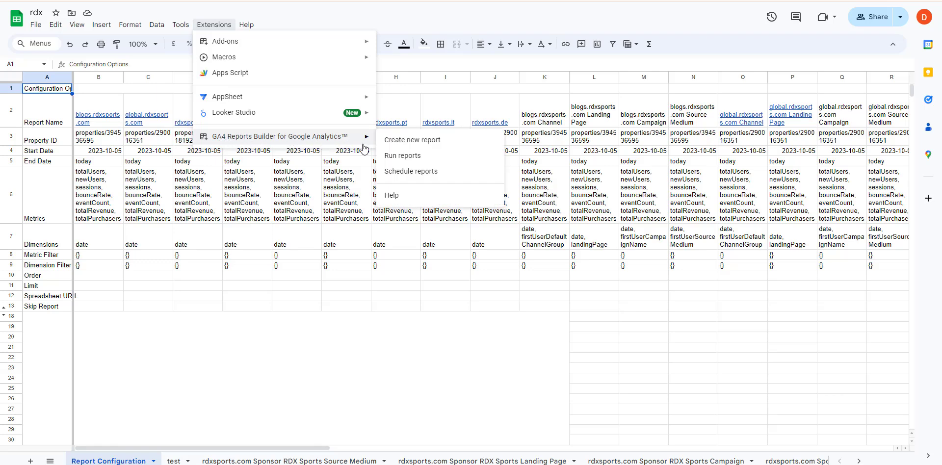
pyautogui.click(405, 142)
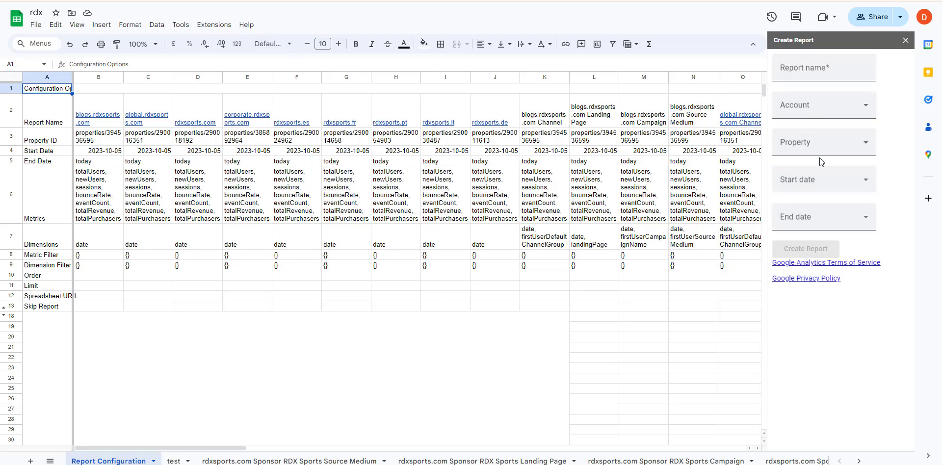
# Name the report 'test' for the RDX BLOG account, blogs property, from yesterday to today.
pyautogui.click(821, 72)
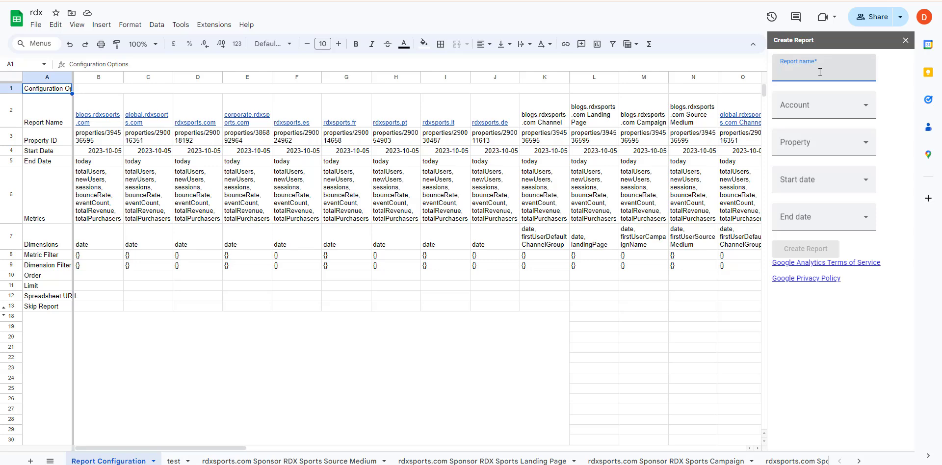
pyautogui.write('test')
pyautogui.click(816, 108)
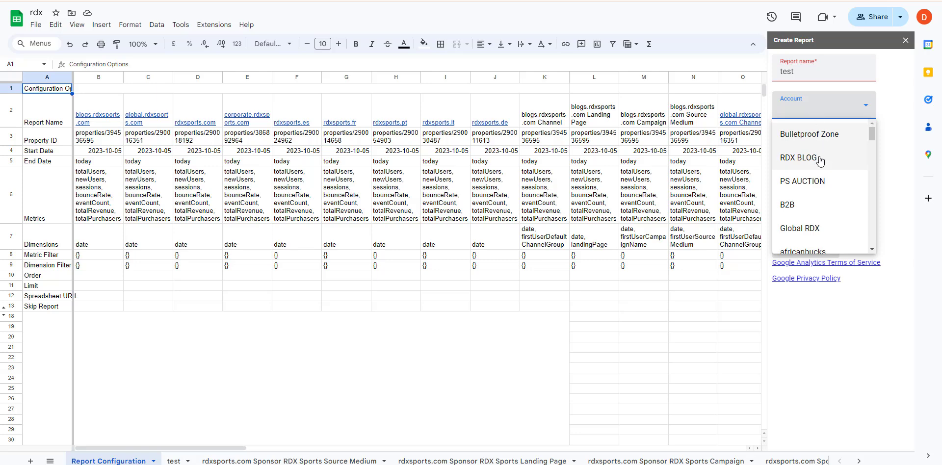
pyautogui.click(819, 159)
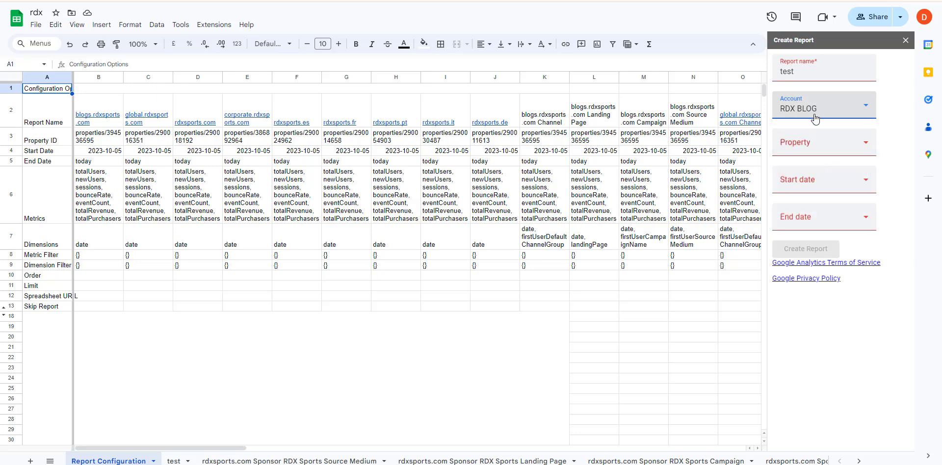
pyautogui.click(826, 152)
pyautogui.click(826, 172)
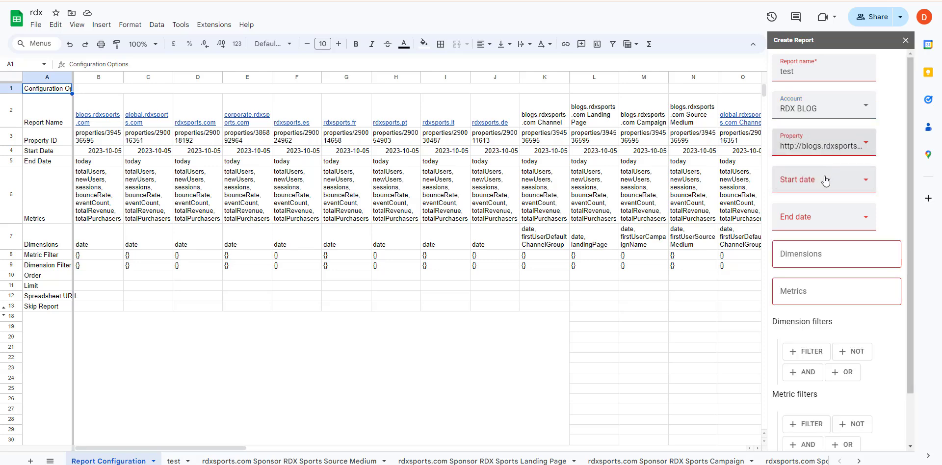
pyautogui.click(825, 181)
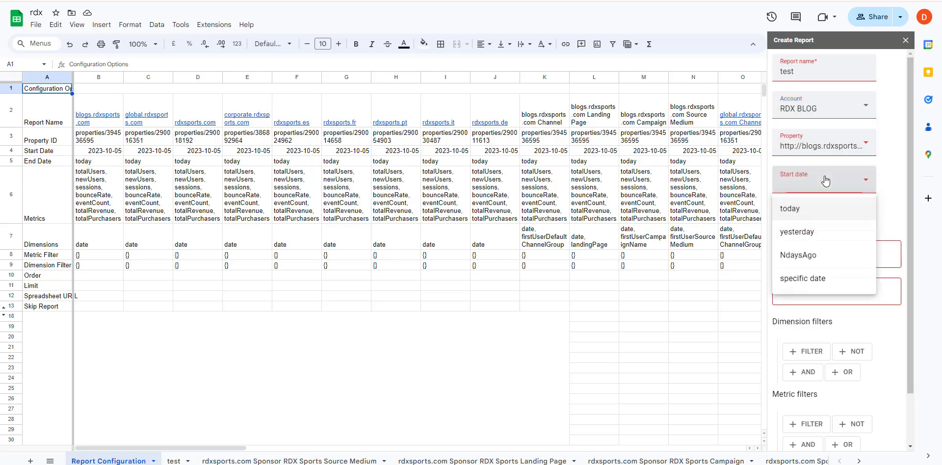
pyautogui.click(828, 243)
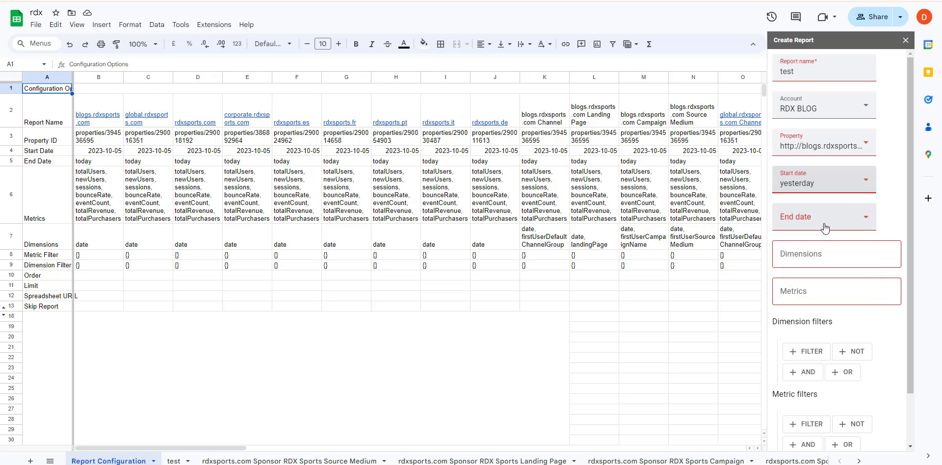
pyautogui.click(825, 228)
pyautogui.click(821, 253)
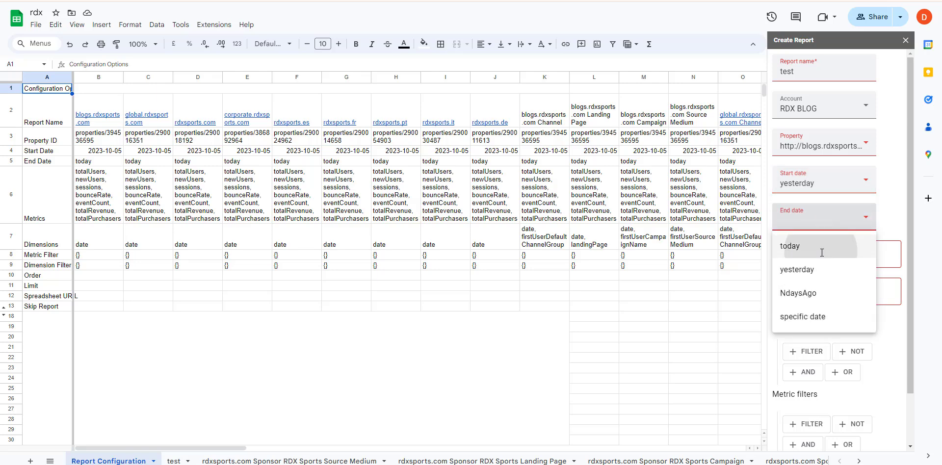
# Add date as the report dimension and totalPurchasers as a metric.
pyautogui.click(813, 253)
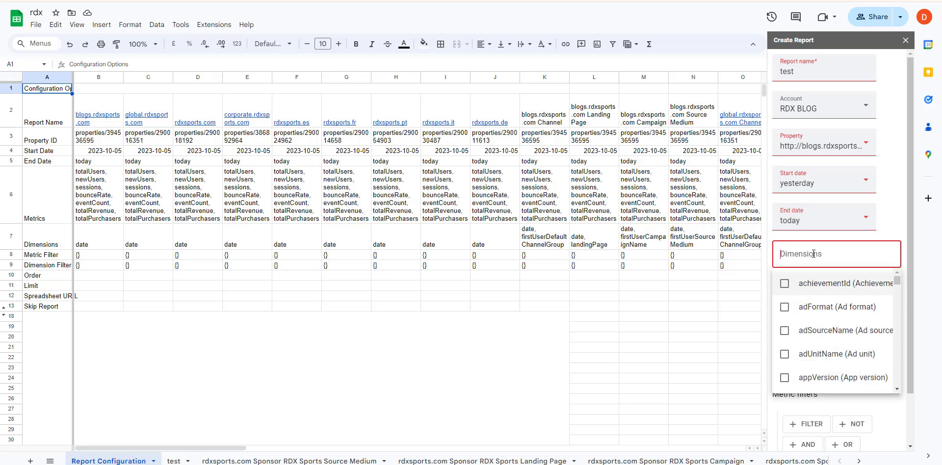
pyautogui.write('date')
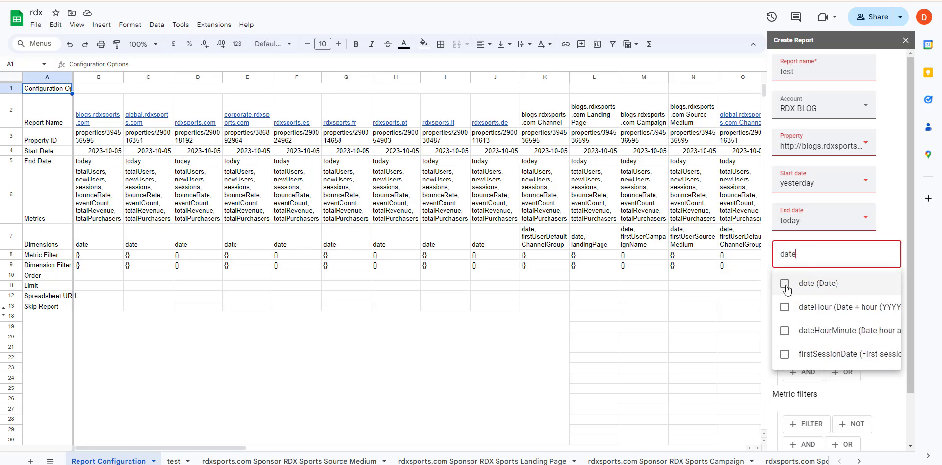
pyautogui.click(785, 285)
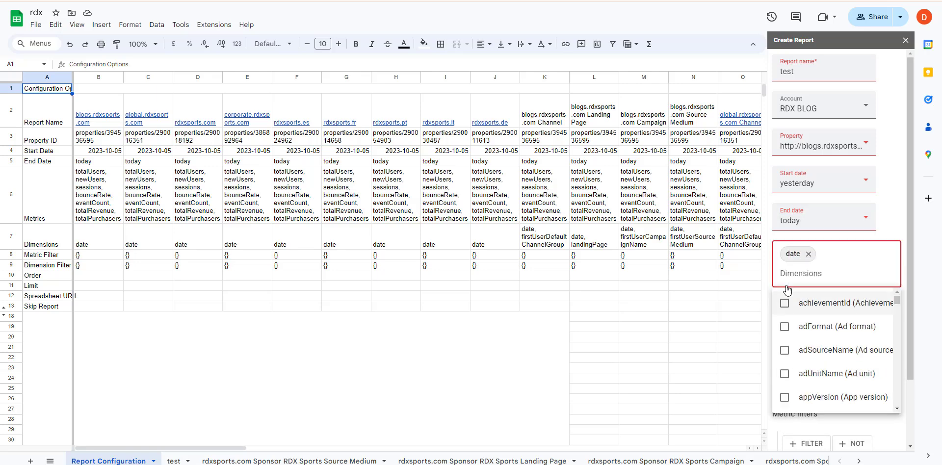
pyautogui.press('Escape')
pyautogui.click(795, 312)
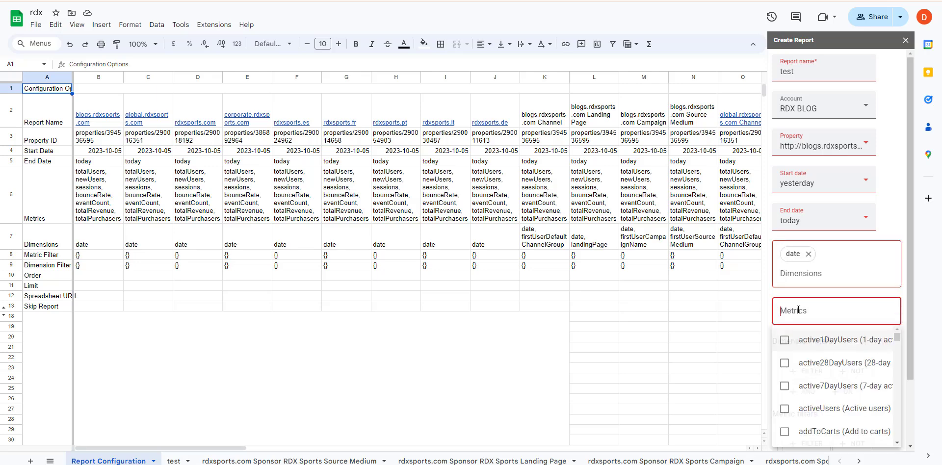
pyautogui.write('total')
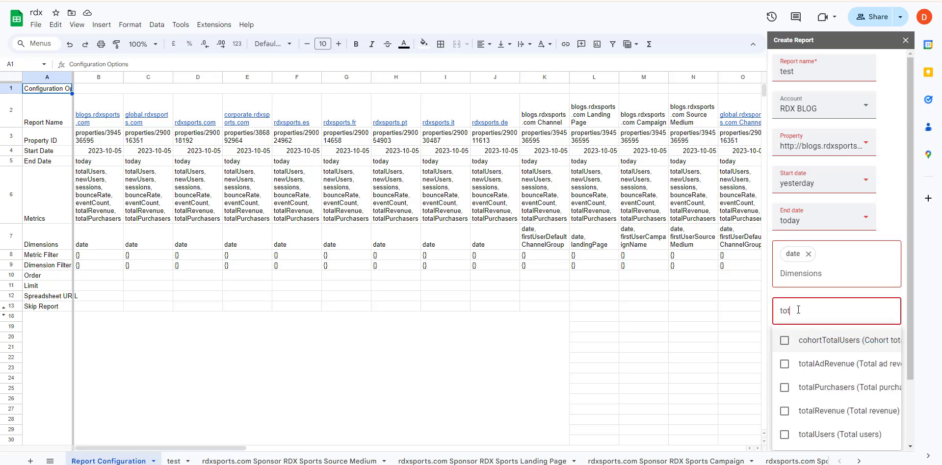
pyautogui.doubleClick(783, 389)
pyautogui.click(776, 384)
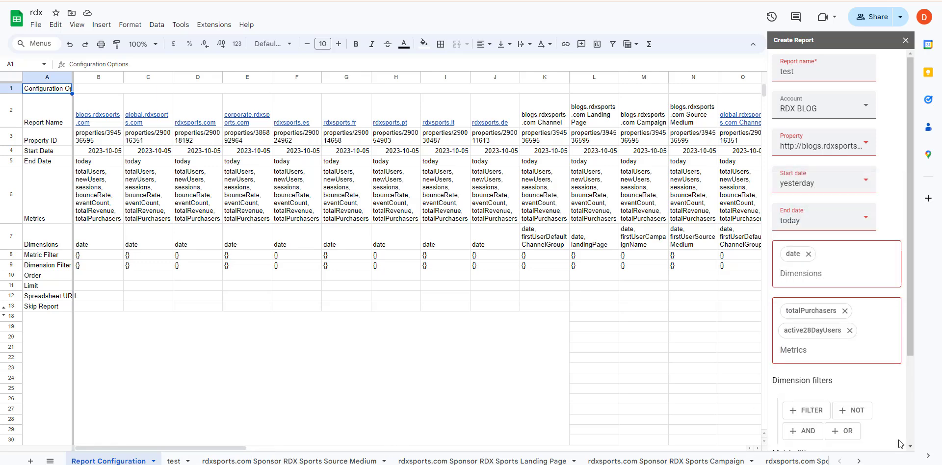
pyautogui.scroll(-3, 817, 383)
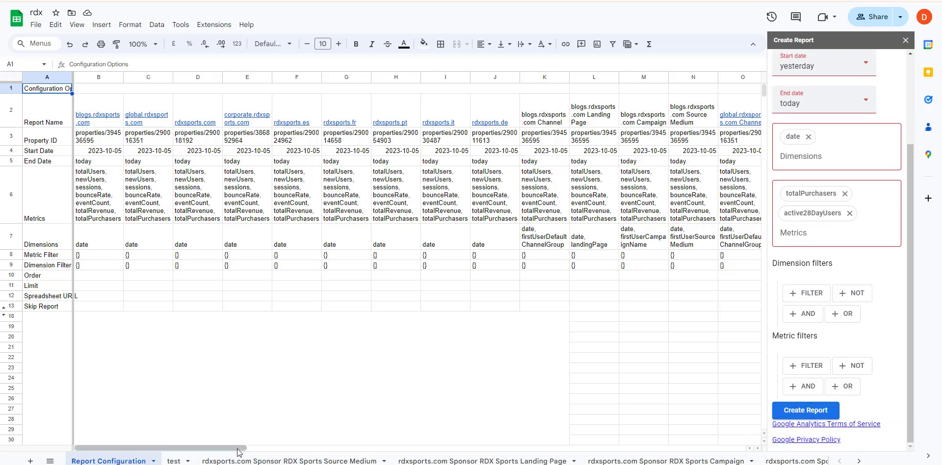
# Scroll to the test report's column and delete its 1000 row limit in cell BC11.
pyautogui.moveTo(252, 447); pyautogui.dragTo(744, 446)
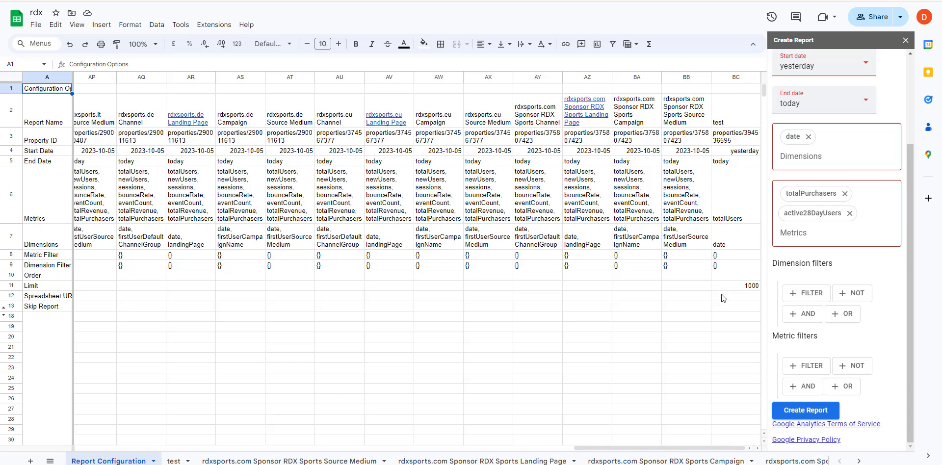
pyautogui.click(736, 119)
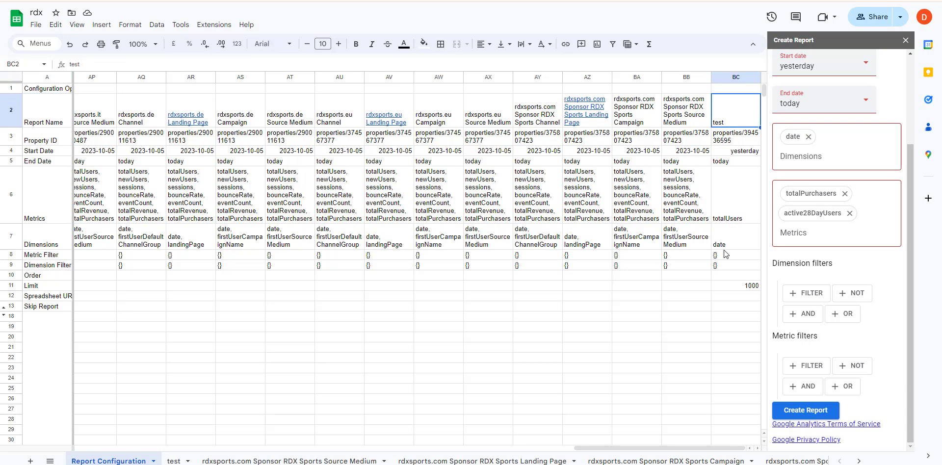
pyautogui.click(744, 286)
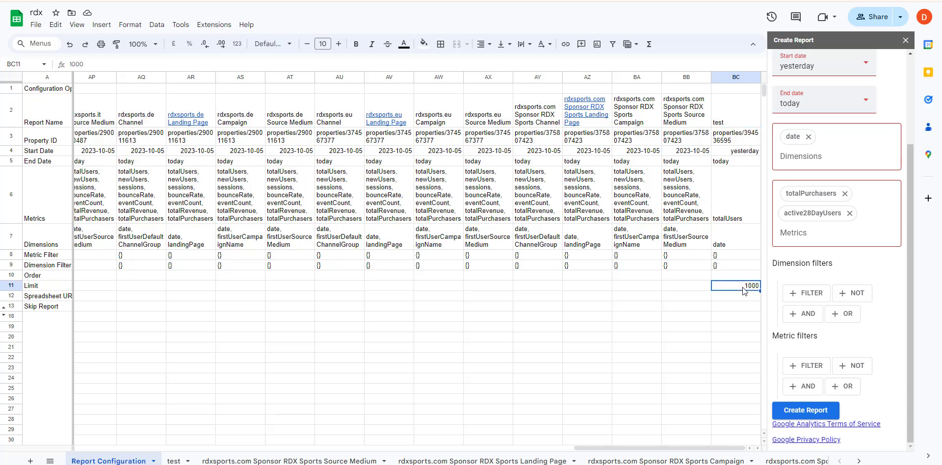
pyautogui.press('Delete')
pyautogui.click(214, 25)
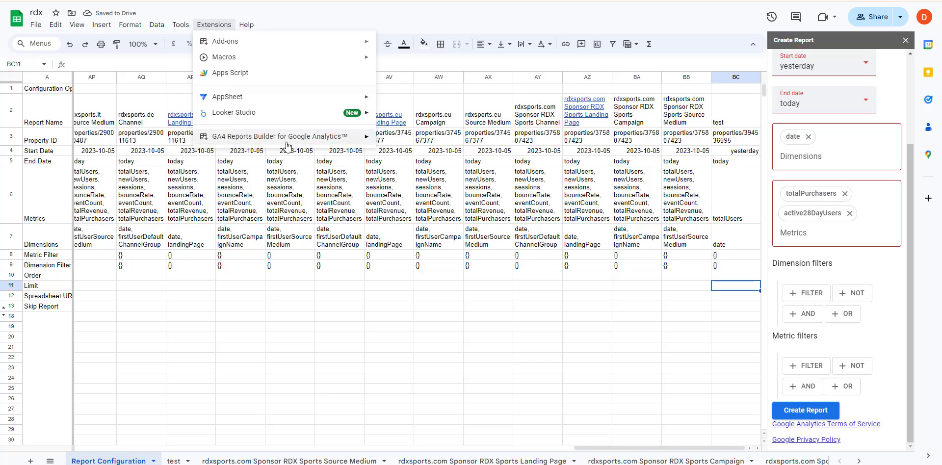
pyautogui.moveTo(293, 147)
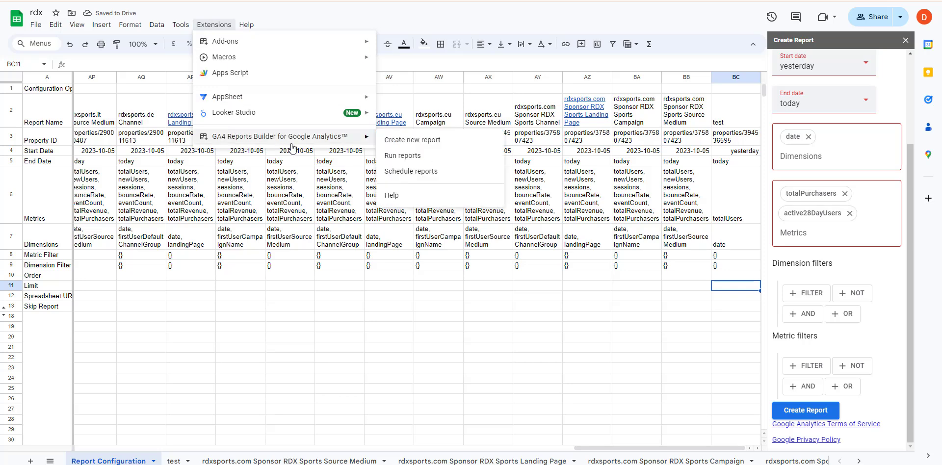
pyautogui.click(633, 316)
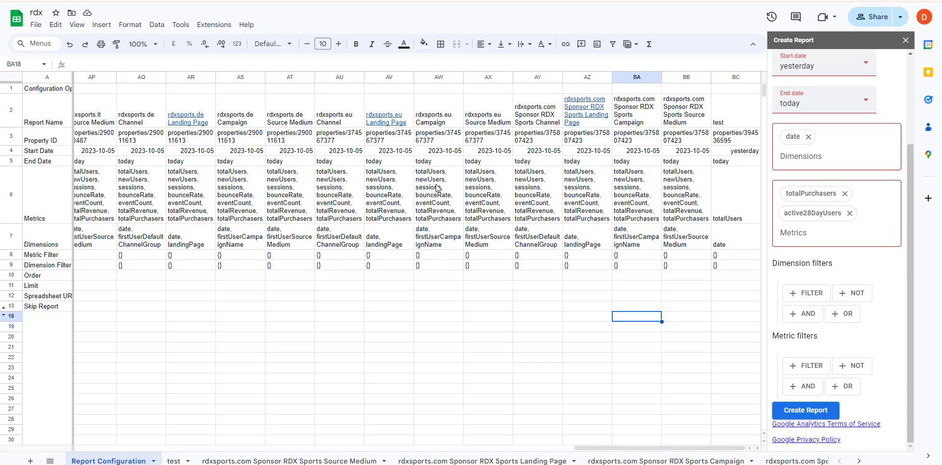
# Show the rdxsports.com Sponsor RDX Sports Source Medium tab and scroll through its totals and daily results.
pyautogui.click(299, 461)
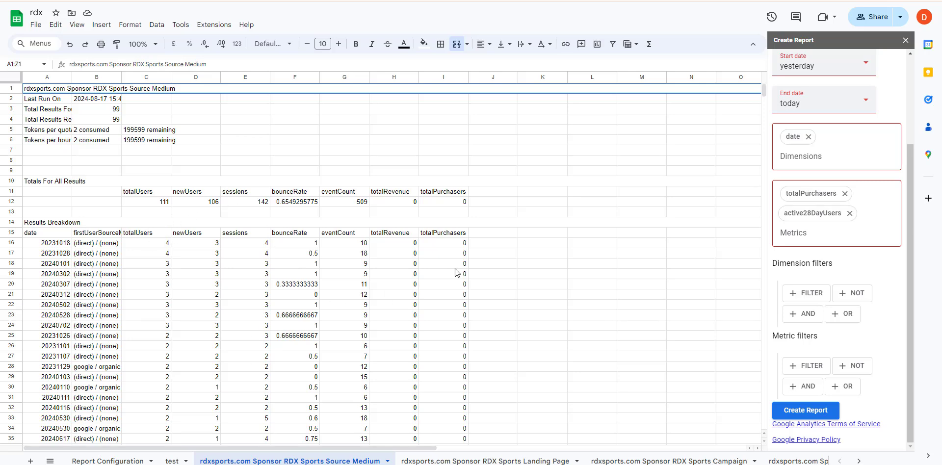
pyautogui.scroll(-5, 260, 314)
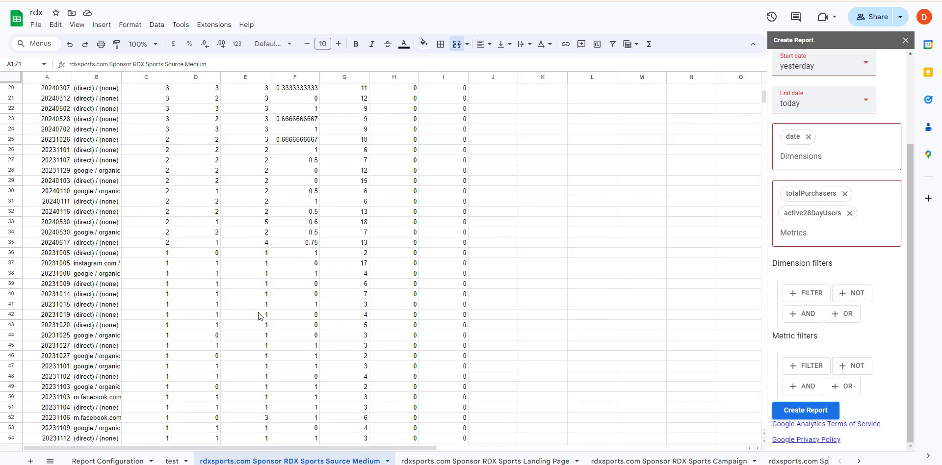
pyautogui.scroll(5, 260, 314)
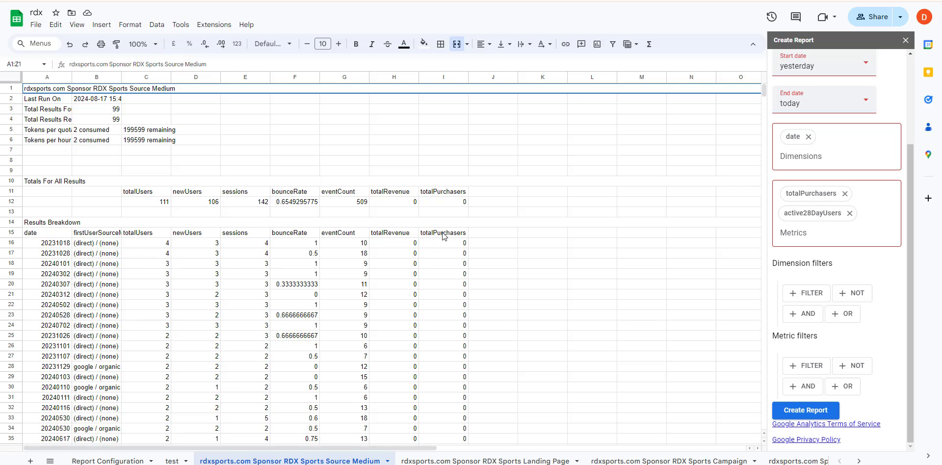
pyautogui.scroll(-5, 450, 238)
pyautogui.scroll(5, 450, 240)
pyautogui.click(425, 462)
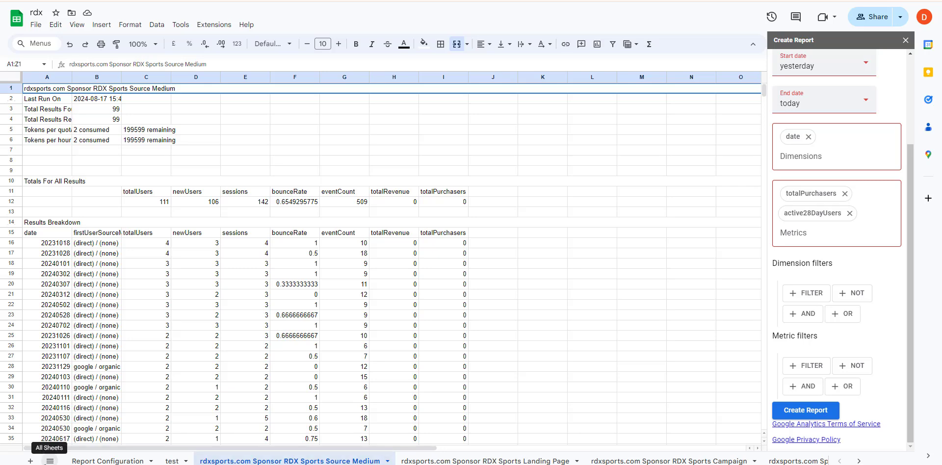
# Pick the blogs_rdxsports_com Landing Page sheet from the all-sheets list and inspect its B1 QUERY formula.
pyautogui.click(49, 461)
pyautogui.scroll(-5, 124, 415)
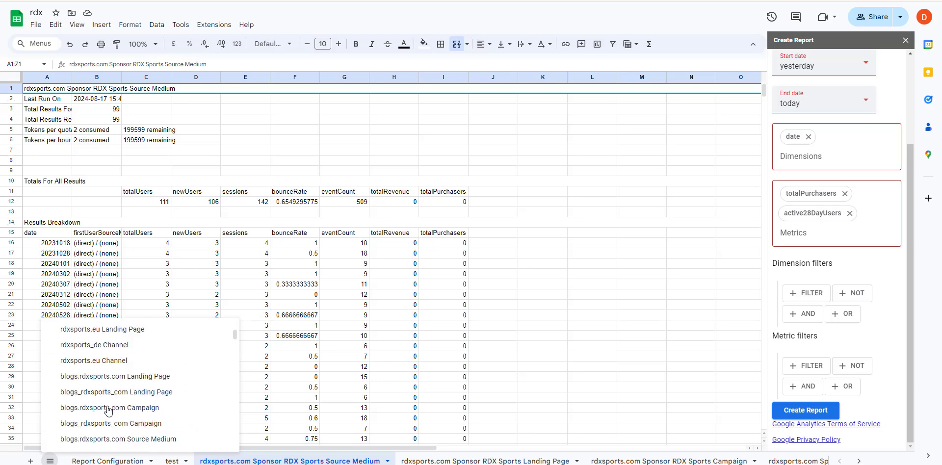
pyautogui.scroll(-3, 124, 415)
pyautogui.scroll(3, 122, 400)
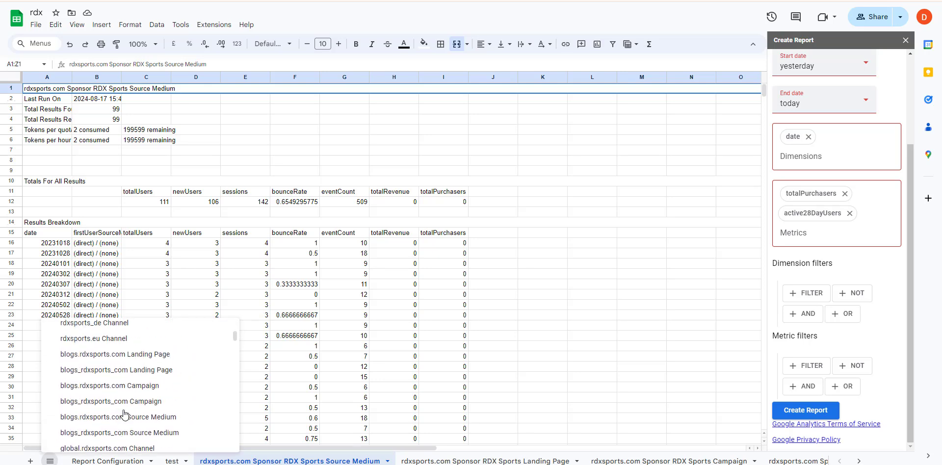
pyautogui.click(124, 371)
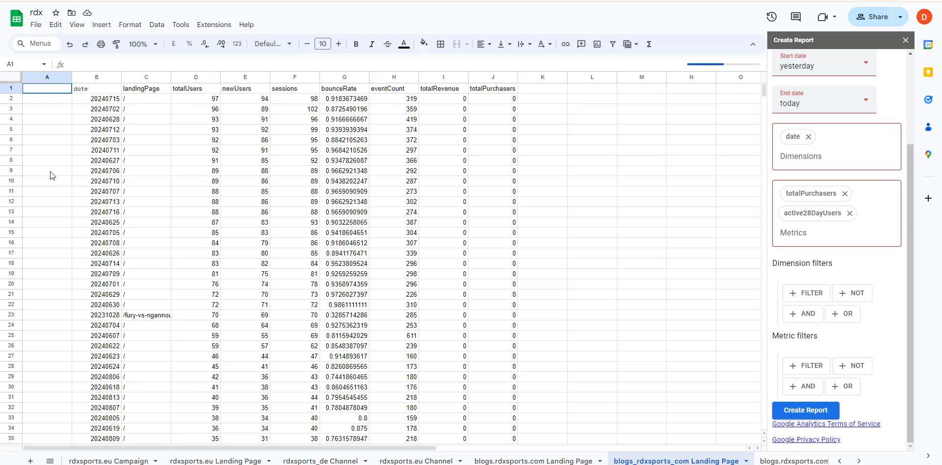
pyautogui.click(90, 91)
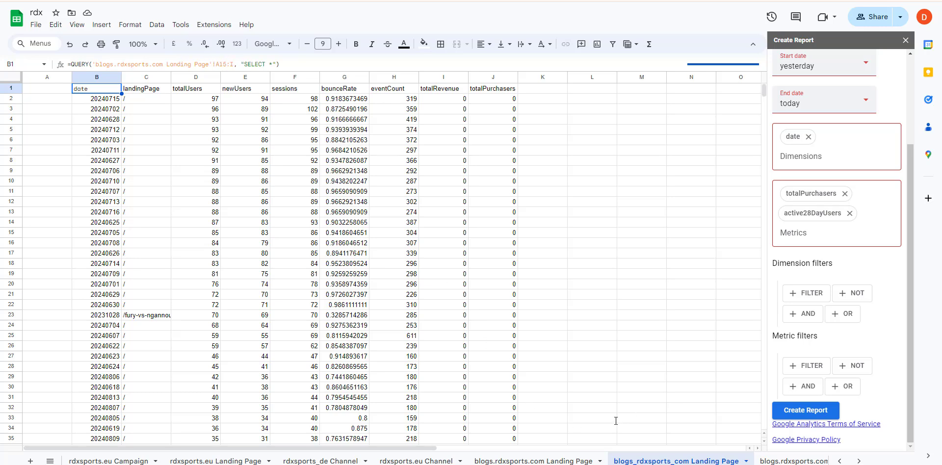
pyautogui.click(584, 266)
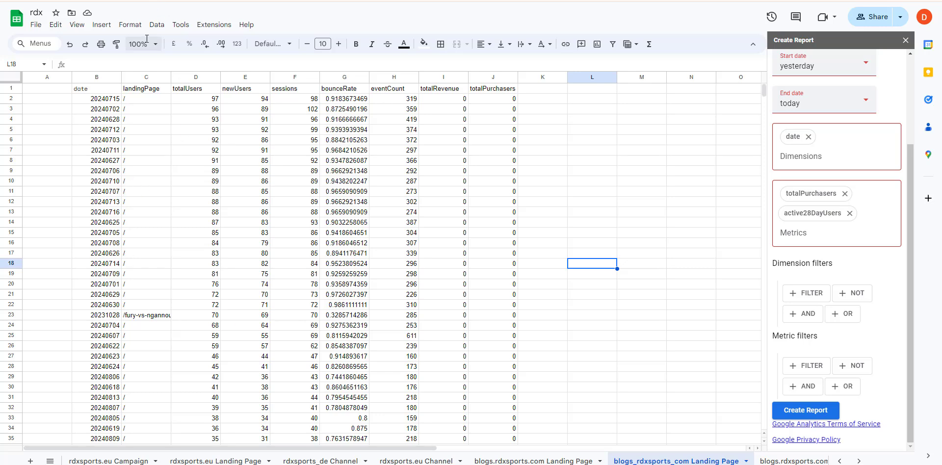
pyautogui.hotkey('ctrl', 'Tab')
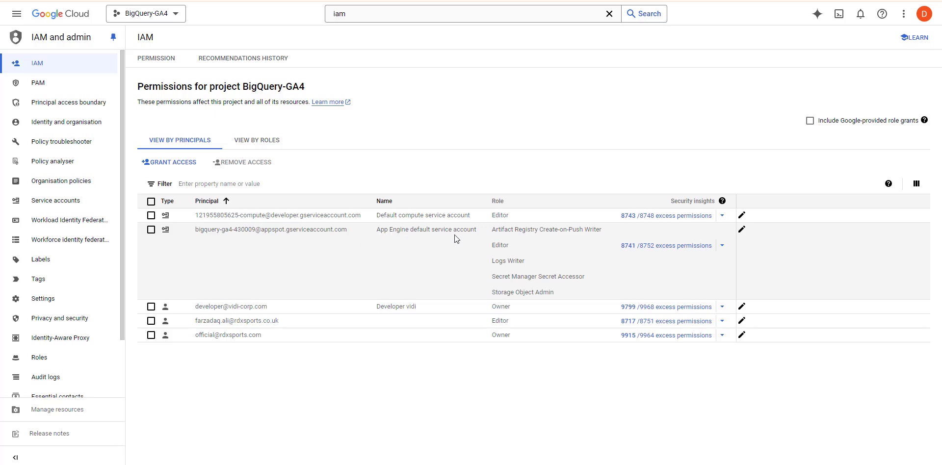
pyautogui.moveTo(564, 291); pyautogui.dragTo(499, 232)
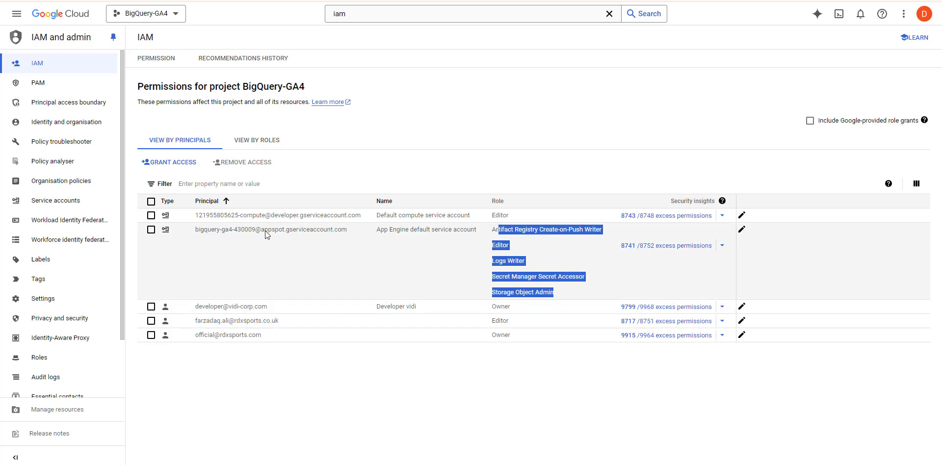
pyautogui.tripleClick(259, 229)
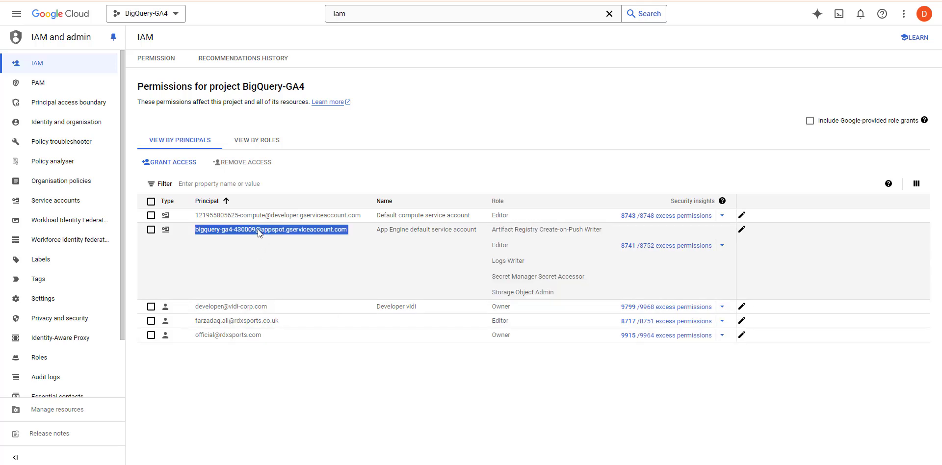
pyautogui.click(706, 1)
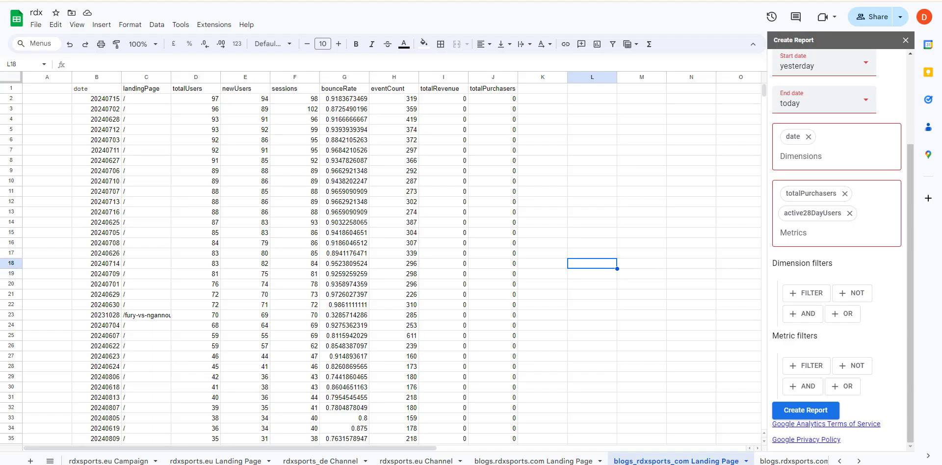
pyautogui.click(868, 19)
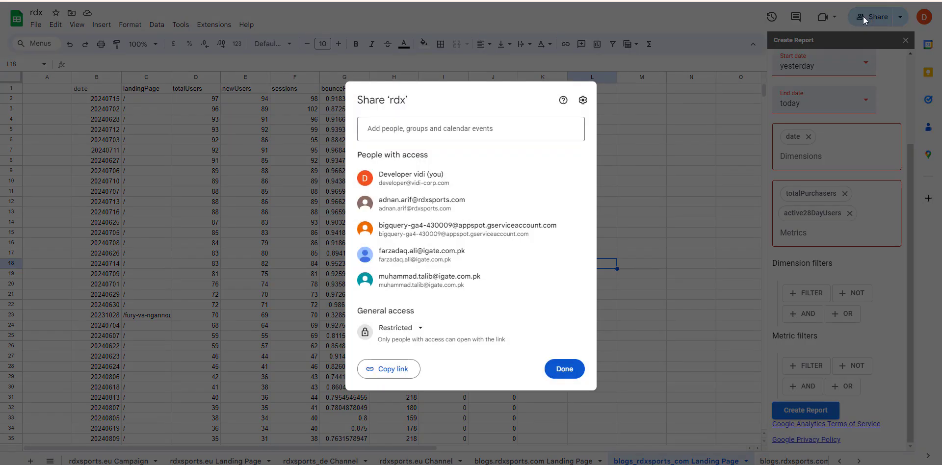
pyautogui.tripleClick(387, 238)
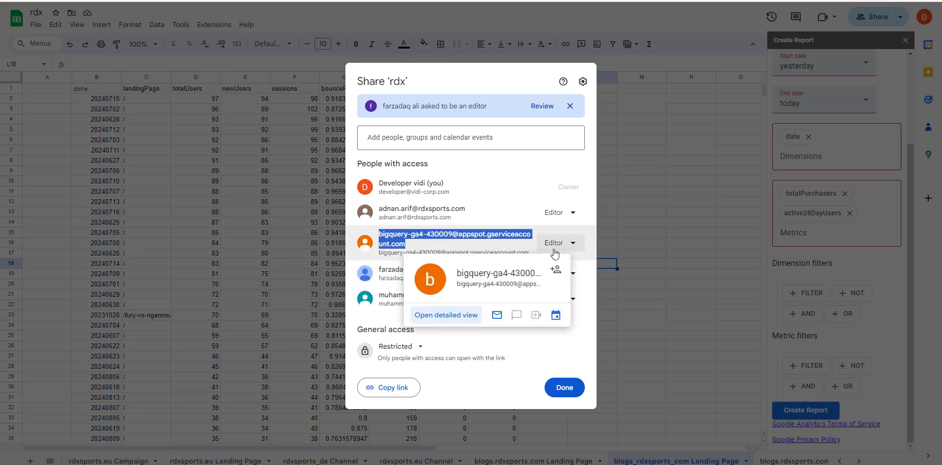
pyautogui.click(651, 259)
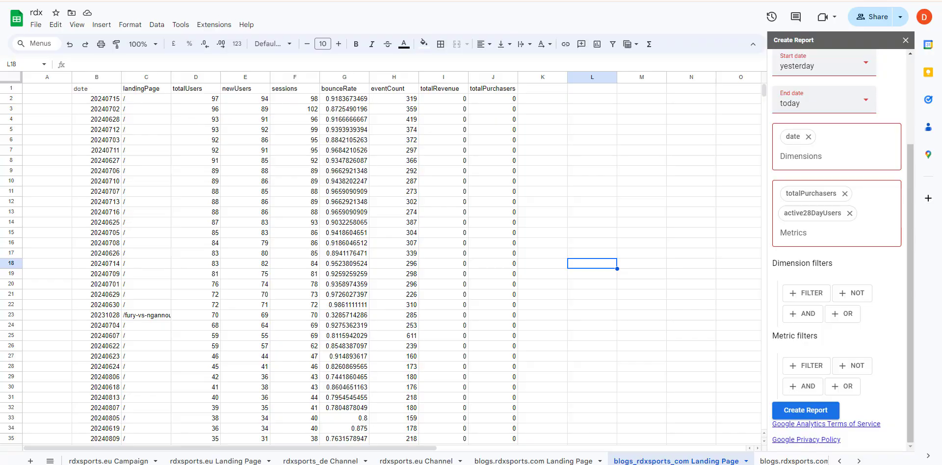
# Open the App Engine default service account from Service accounts and view its Permissions tab.
pyautogui.click(215, 1)
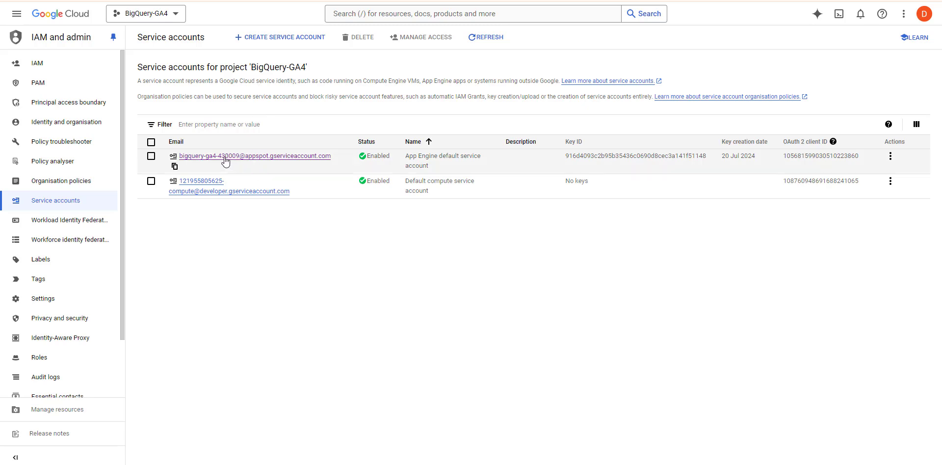
pyautogui.click(269, 162)
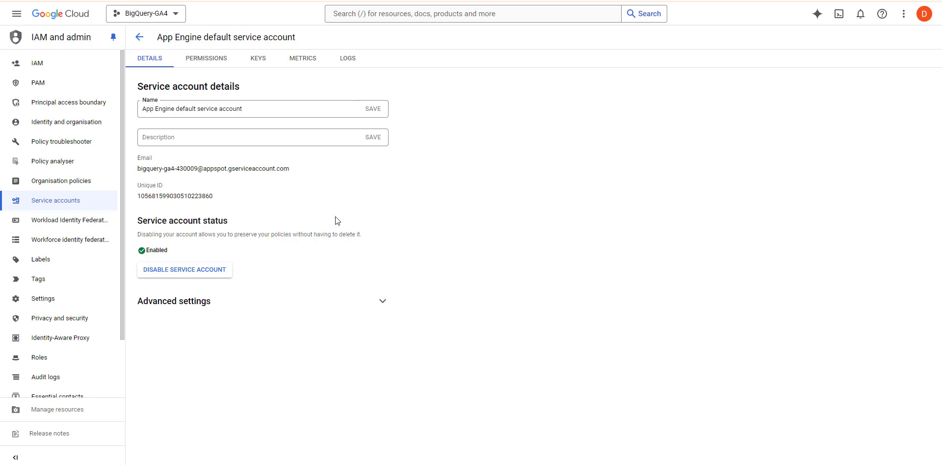
pyautogui.click(207, 64)
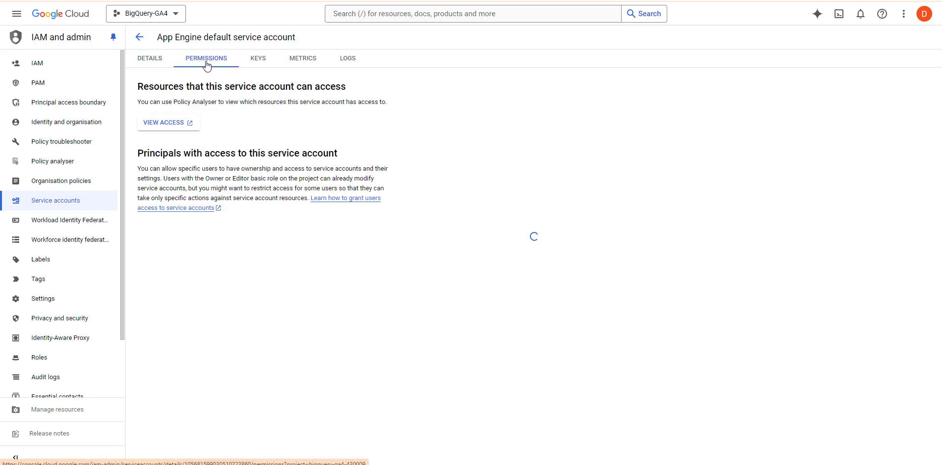
# Show the service account's Keys tab and glance at the Add Key options without choosing one.
pyautogui.click(260, 64)
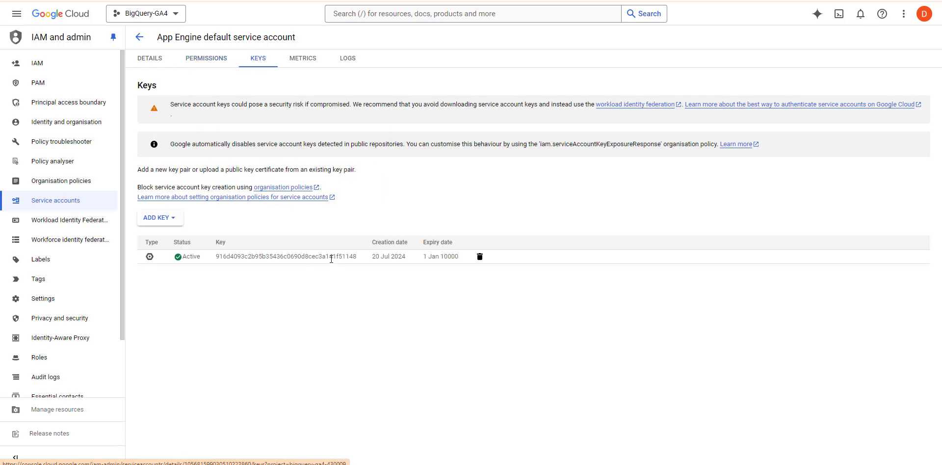
pyautogui.click(179, 222)
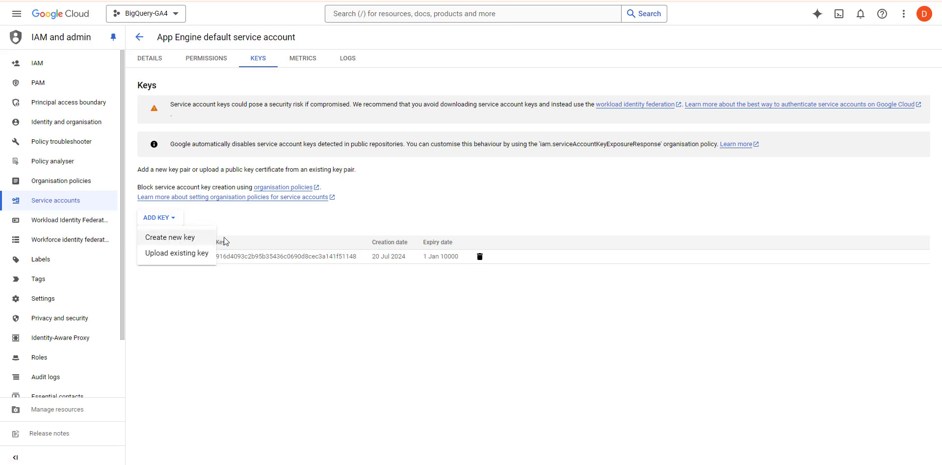
pyautogui.click(348, 295)
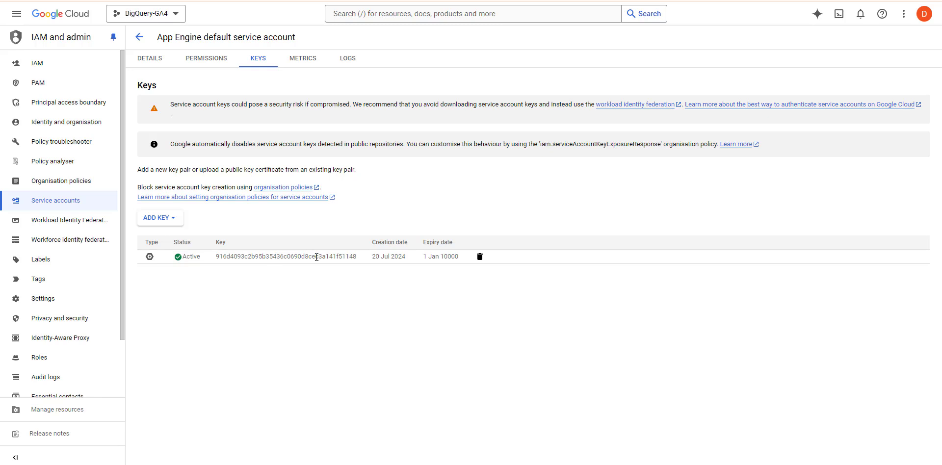
# Review the downloaded service account JSON key in Notepad++, then close it.
pyautogui.hotkey('alt', 'Tab')
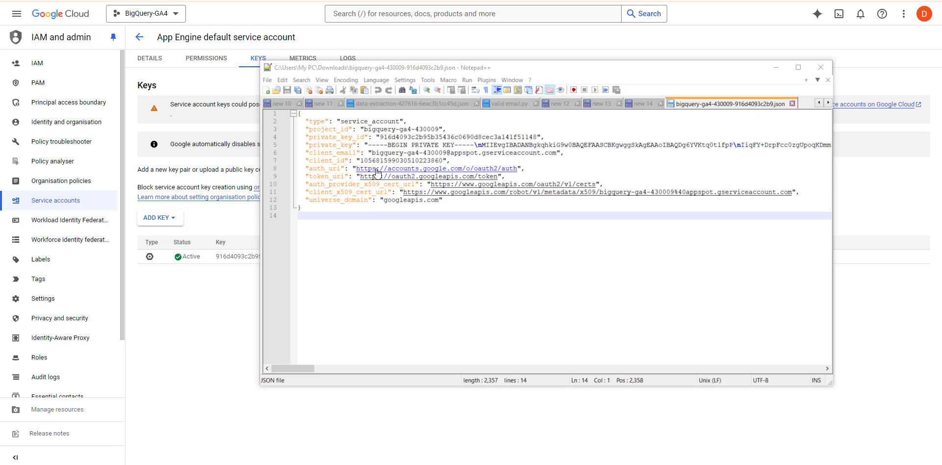
pyautogui.click(146, 371)
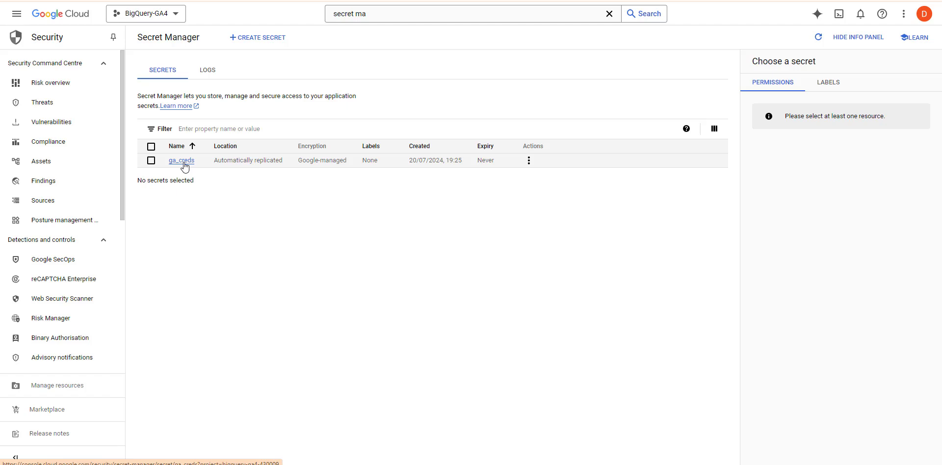
pyautogui.click(270, 42)
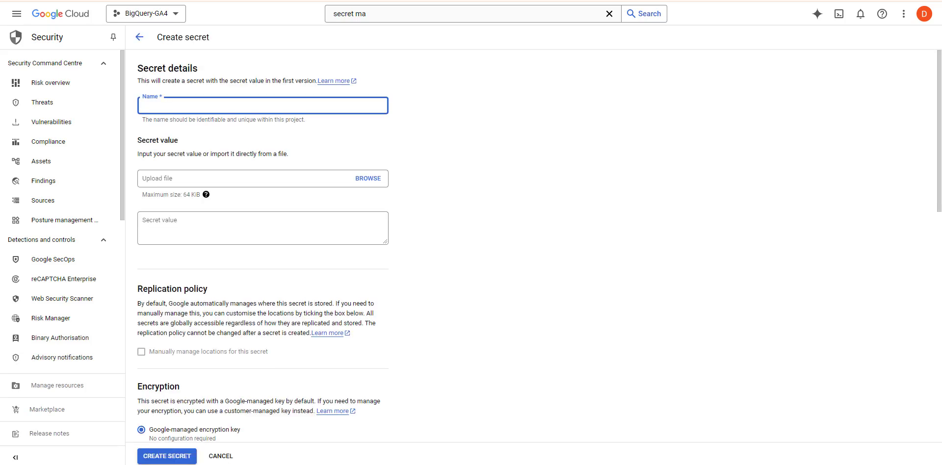
pyautogui.write('cred')
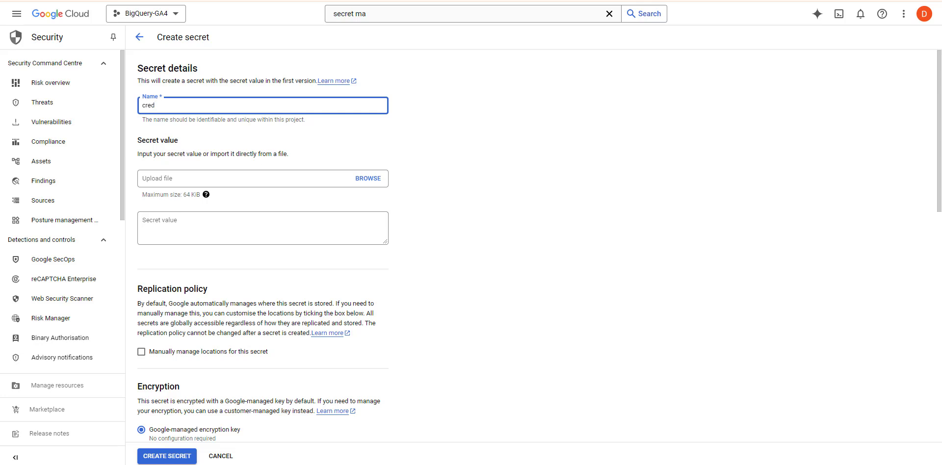
pyautogui.click(374, 185)
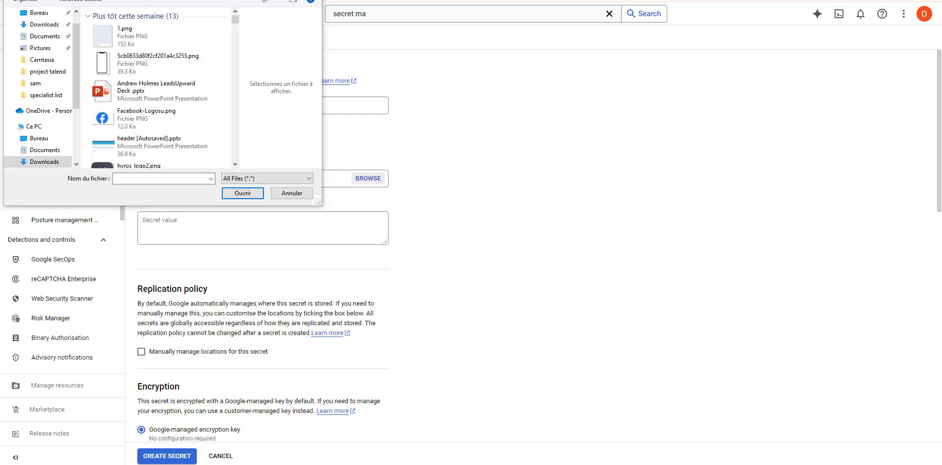
pyautogui.scroll(-5, 160, 89)
pyautogui.click(160, 43)
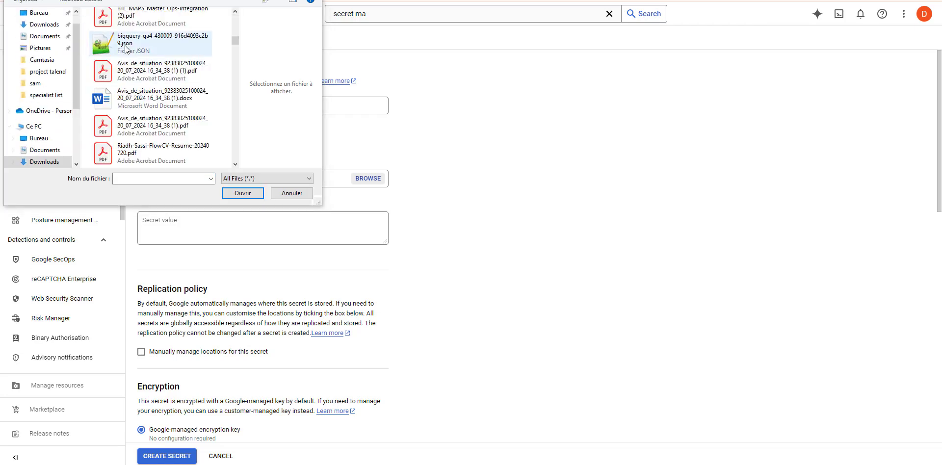
pyautogui.doubleClick(166, 43)
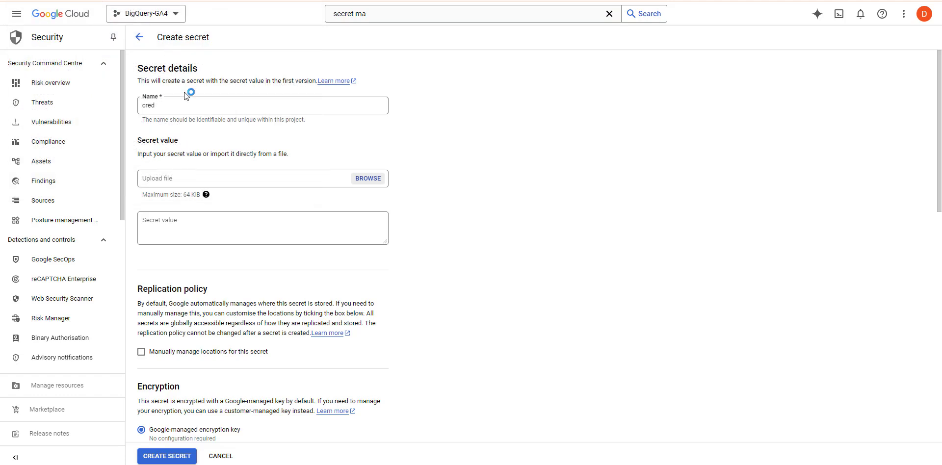
pyautogui.scroll(-2, 357, 221)
pyautogui.click(368, 80)
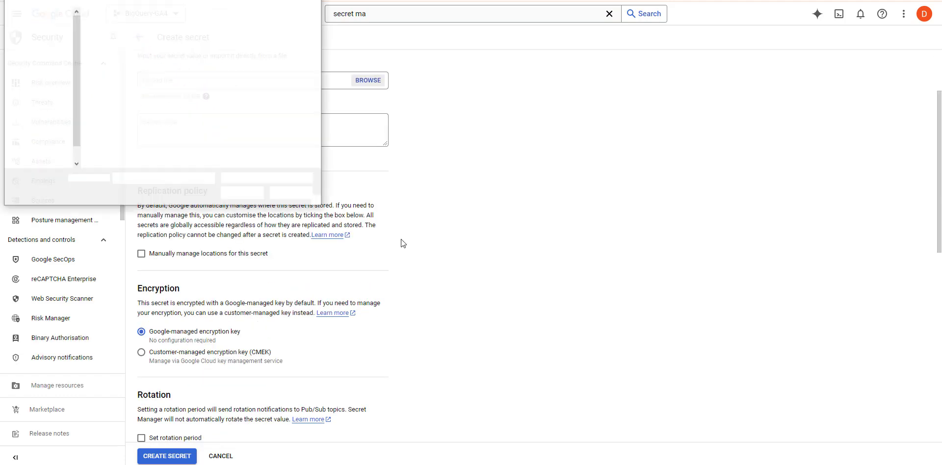
pyautogui.click(290, 193)
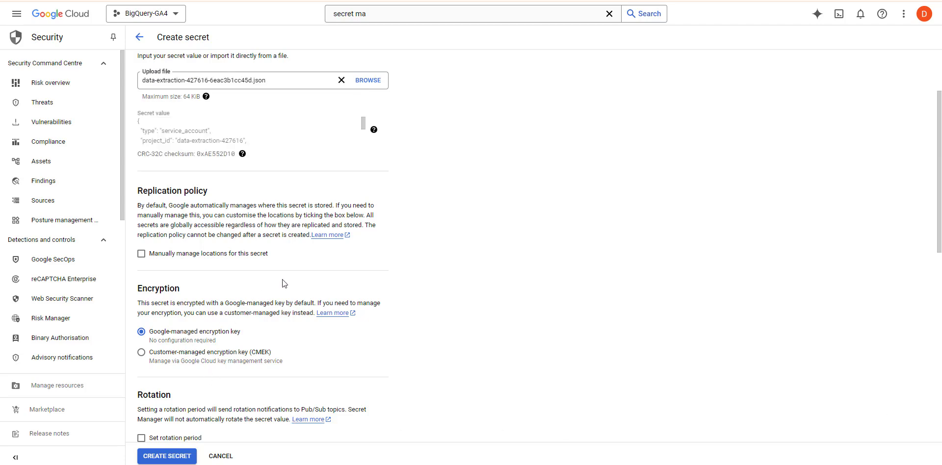
pyautogui.scroll(-10, 386, 224)
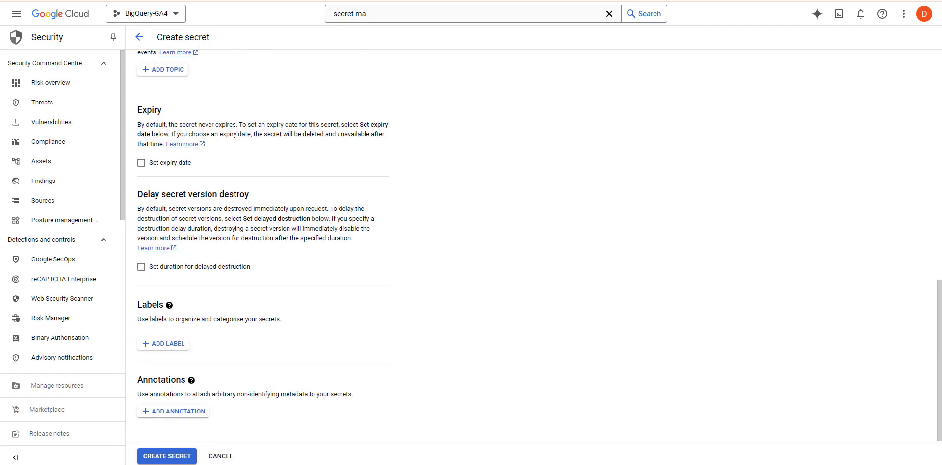
pyautogui.click(221, 458)
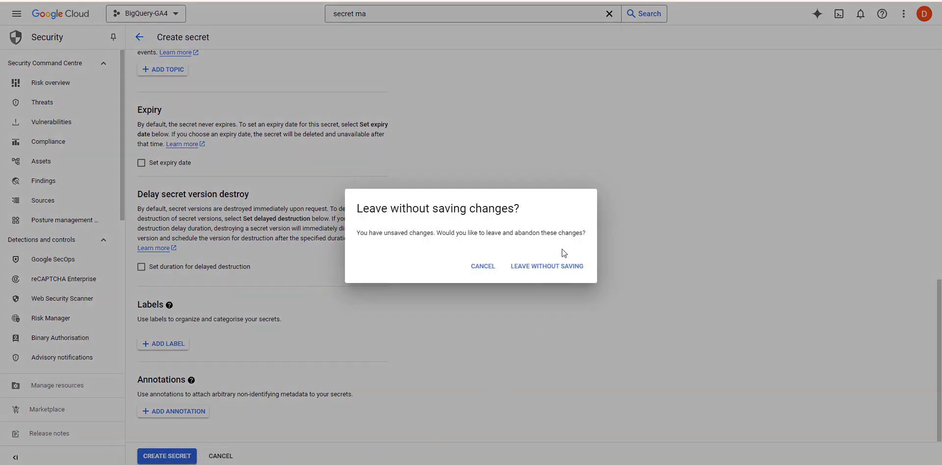
pyautogui.press('Return')
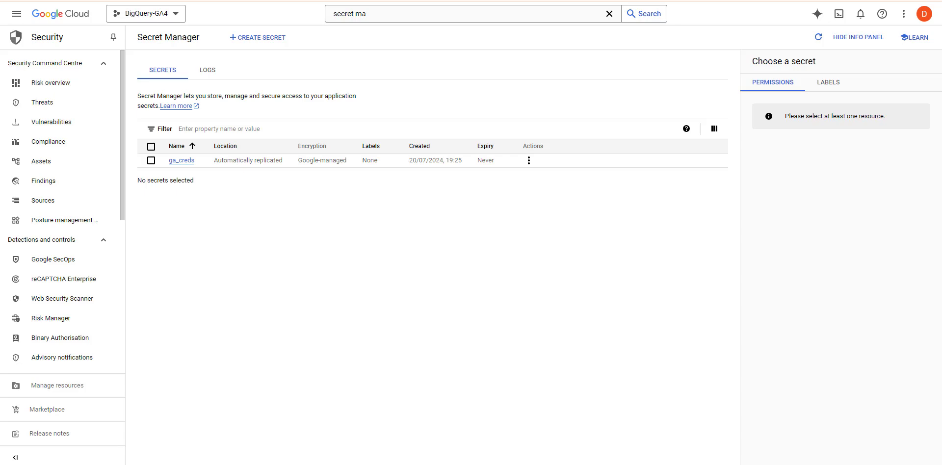
# Switch to the browser tab showing the API Library.
pyautogui.hotkey('ctrl', 'Tab')
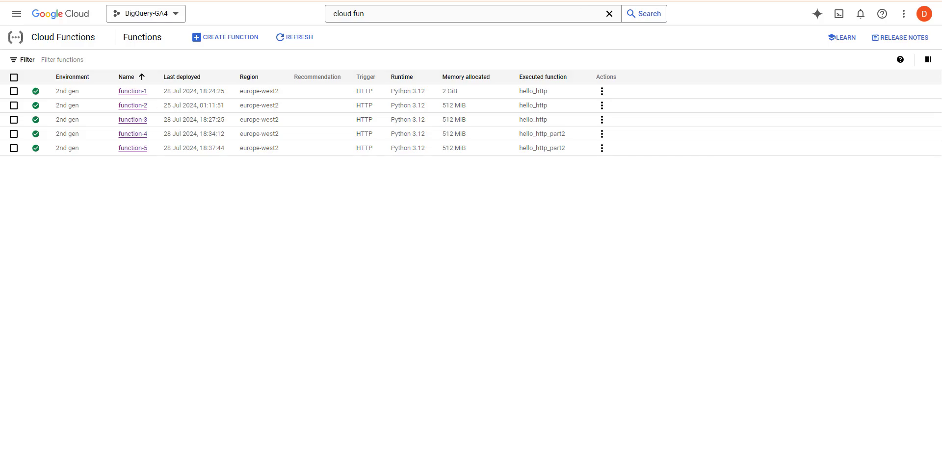
# Return to the rdx spreadsheet's Report Configuration sheet, then open function-1's details page.
pyautogui.hotkey('ctrl', 'Tab')
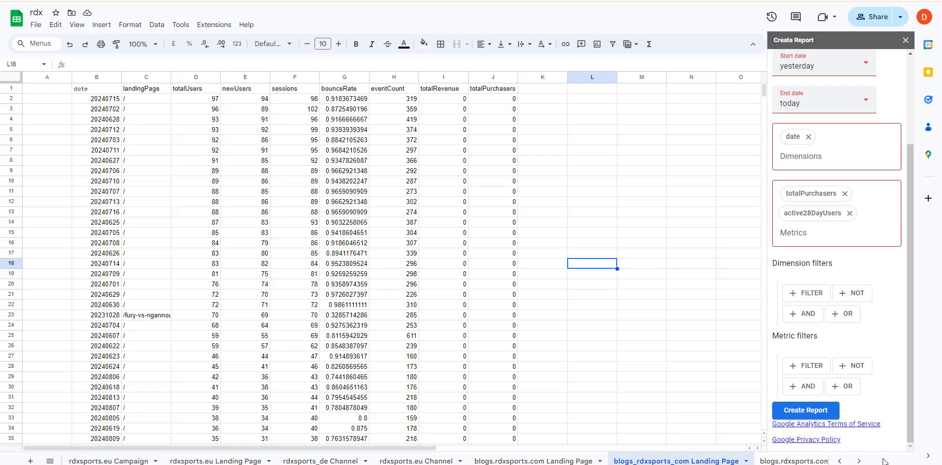
pyautogui.click(840, 461)
pyautogui.click(841, 461)
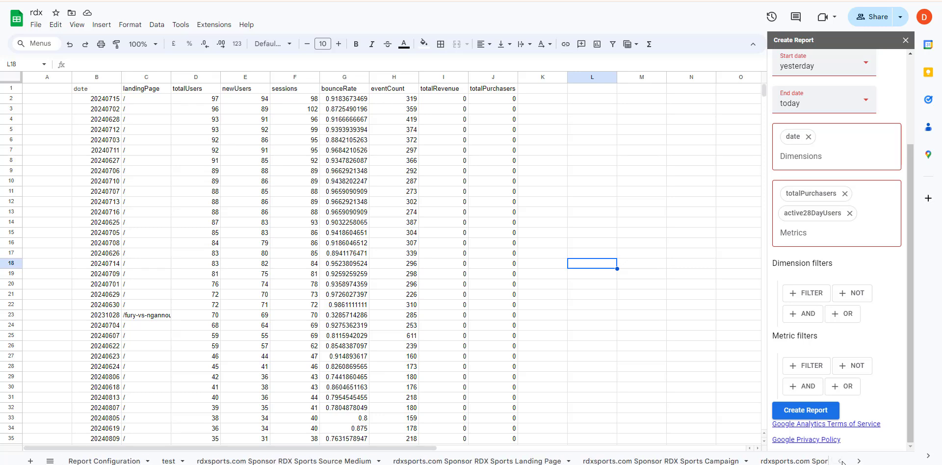
pyautogui.click(103, 461)
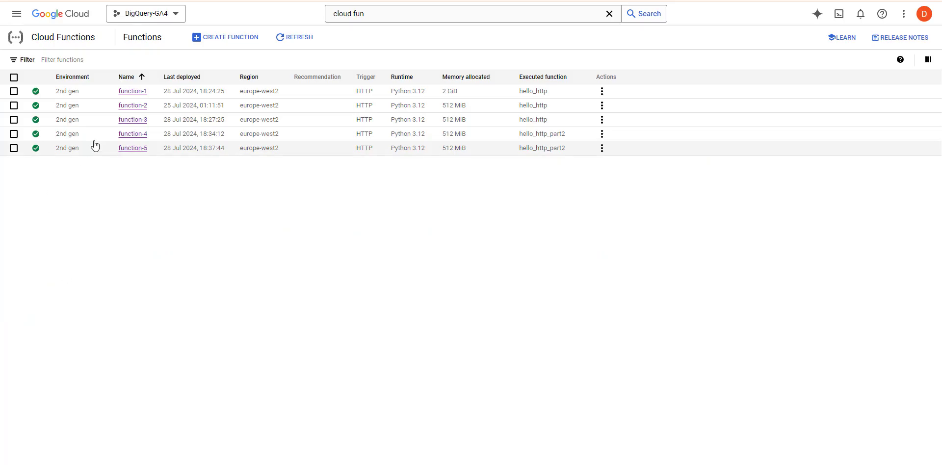
pyautogui.click(133, 92)
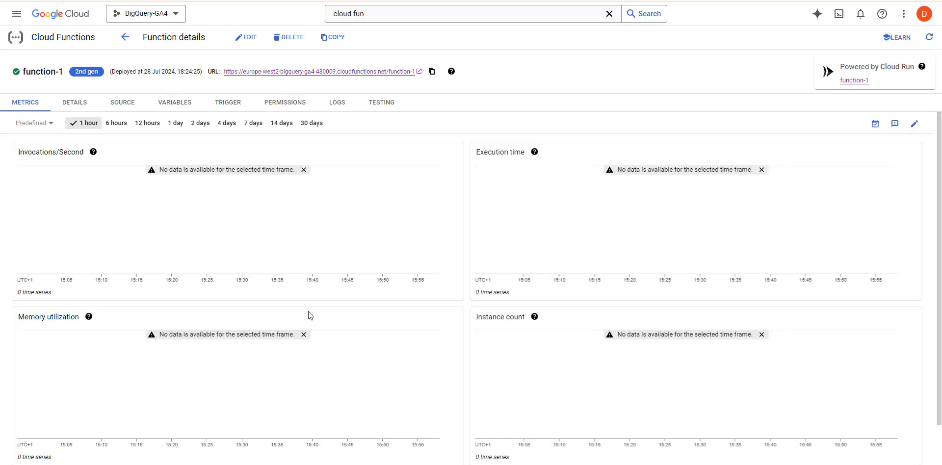
# Open function-1 for editing and check it runs as the App Engine default service account.
pyautogui.click(245, 39)
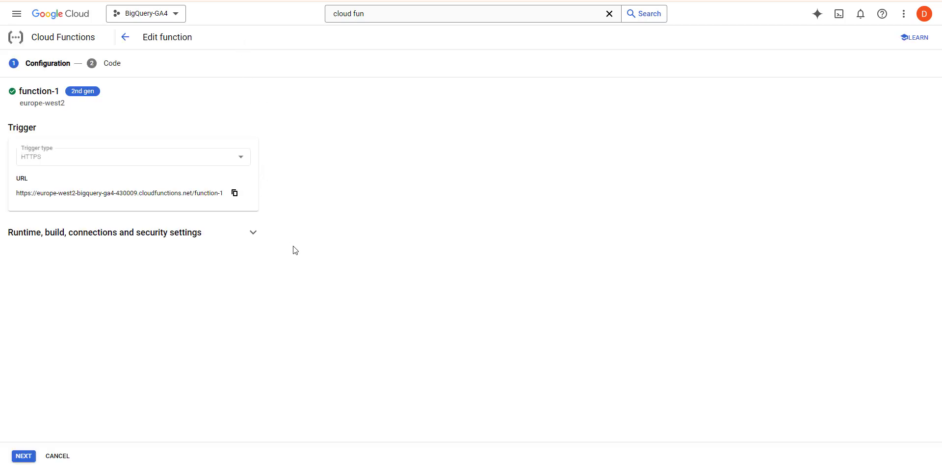
pyautogui.click(252, 233)
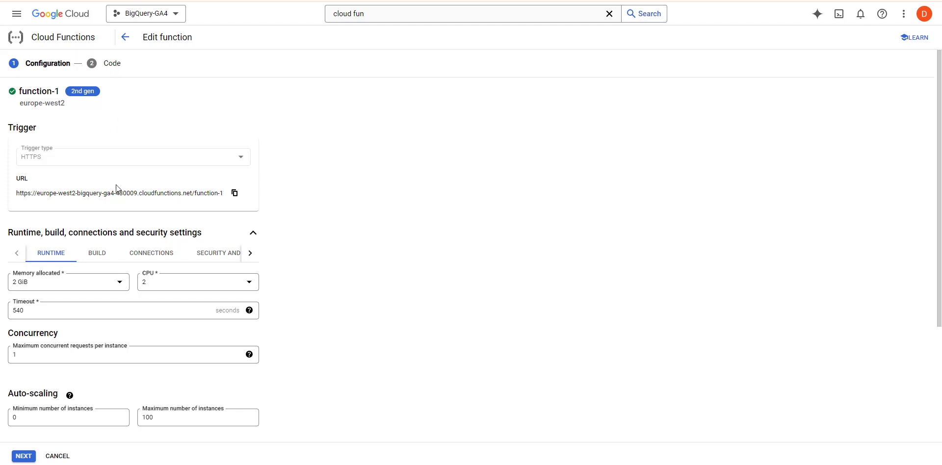
pyautogui.scroll(-2, 315, 309)
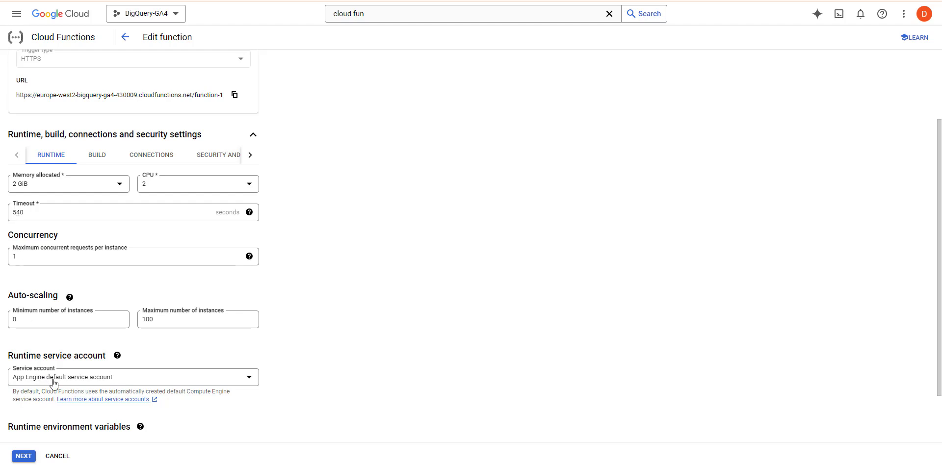
pyautogui.click(230, 378)
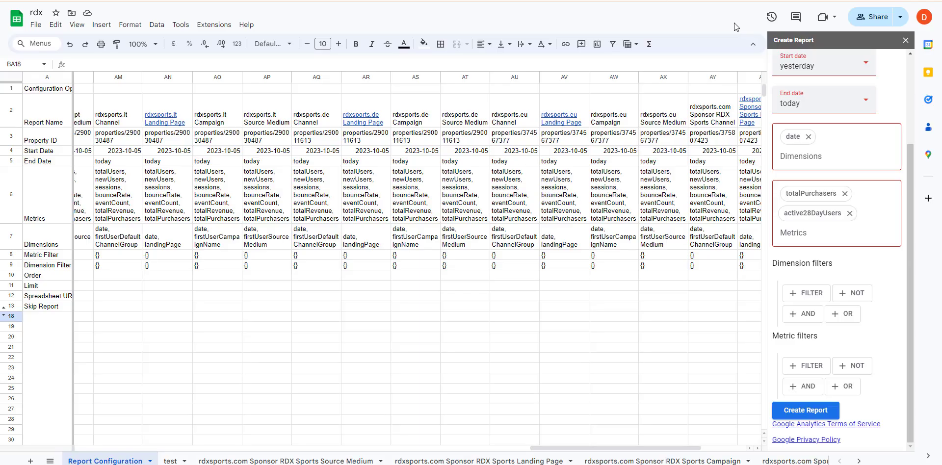
# Confirm in the rdx spreadsheet's sharing settings that the service account has editor access.
pyautogui.click(882, 24)
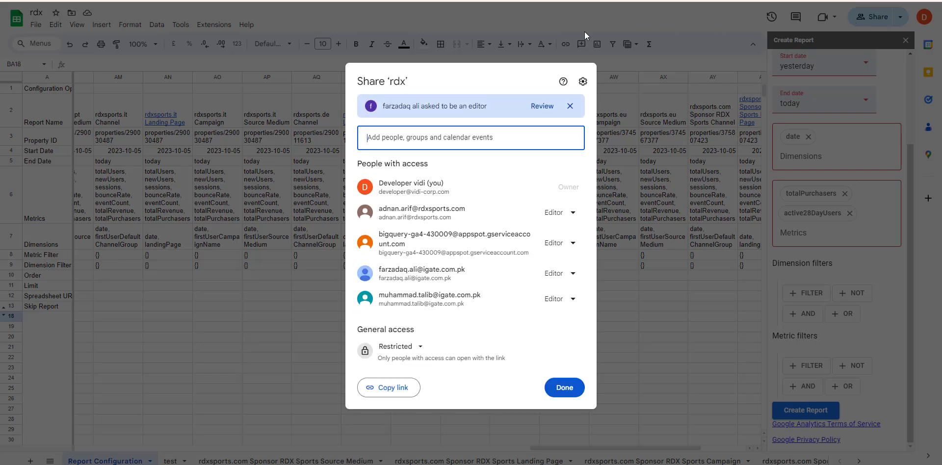
pyautogui.moveTo(397, 234); pyautogui.dragTo(466, 244)
pyautogui.click(710, 253)
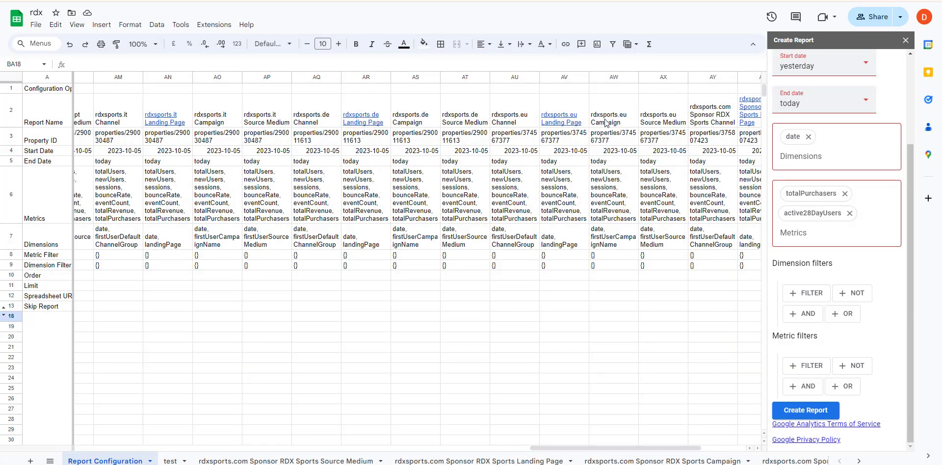
# Back in function-1's editor, close the service account list and go to the Code step showing main.py.
pyautogui.click(535, 1)
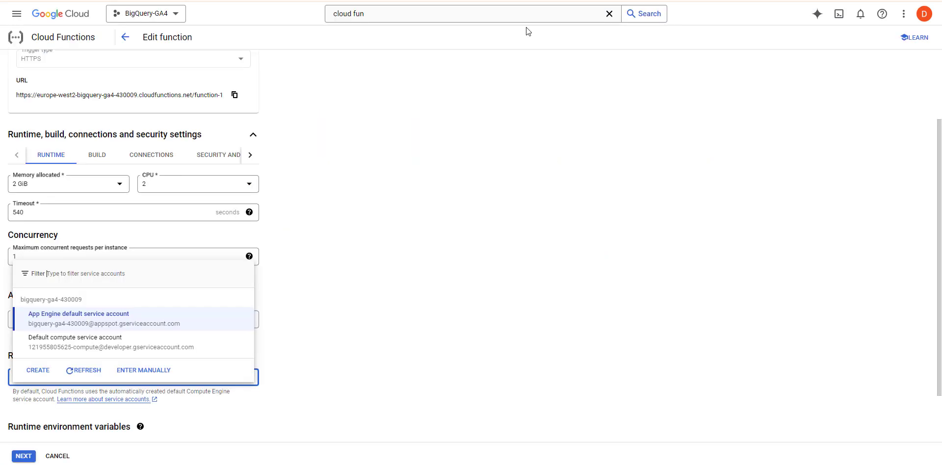
pyautogui.click(344, 325)
pyautogui.scroll(-2, 378, 373)
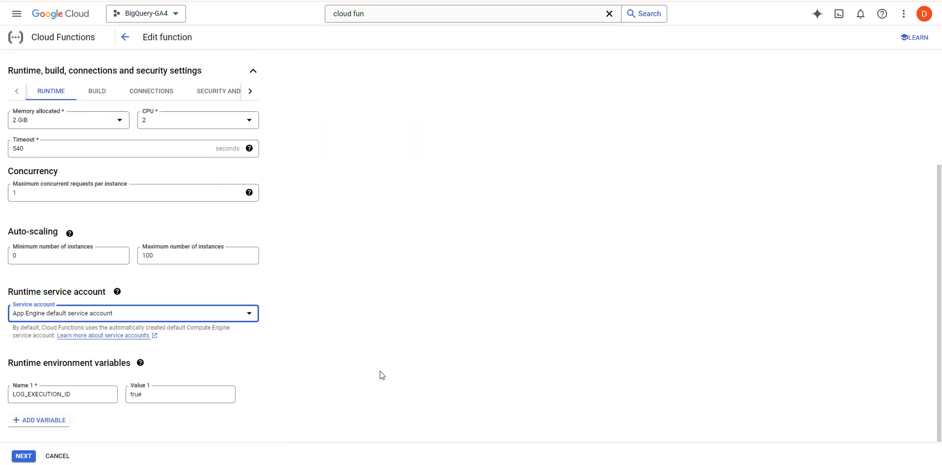
pyautogui.scroll(5, 381, 372)
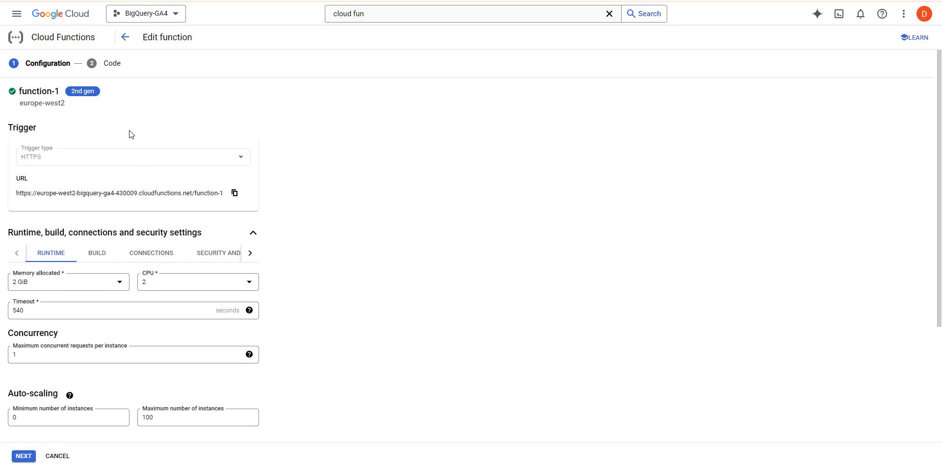
pyautogui.click(112, 64)
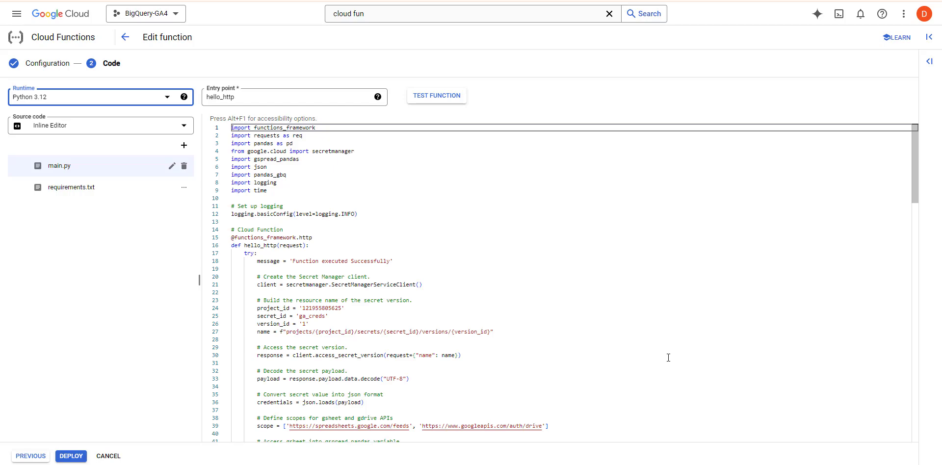
# Scroll through the top of main.py to review the code.
pyautogui.scroll(-4, 668, 358)
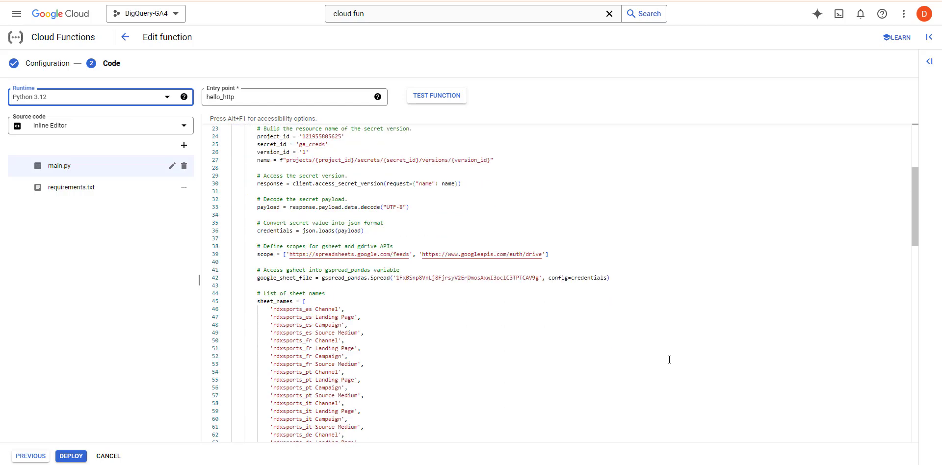
pyautogui.scroll(3, 669, 359)
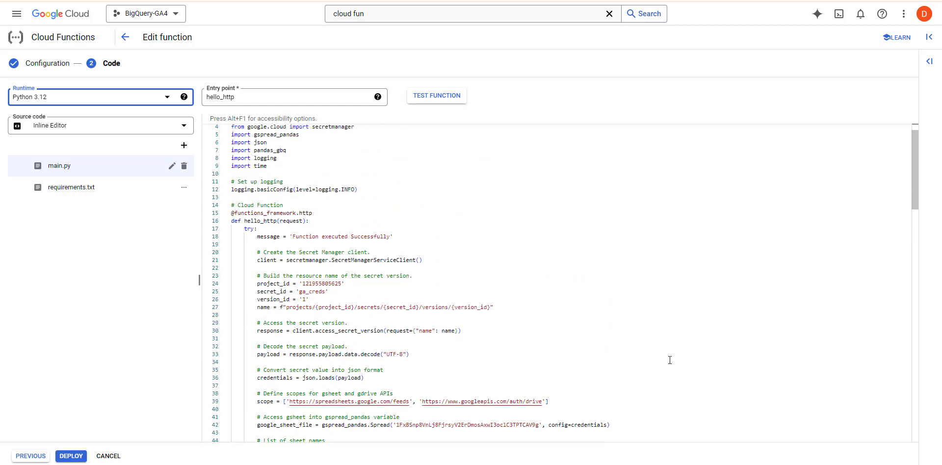
pyautogui.scroll(1, 669, 359)
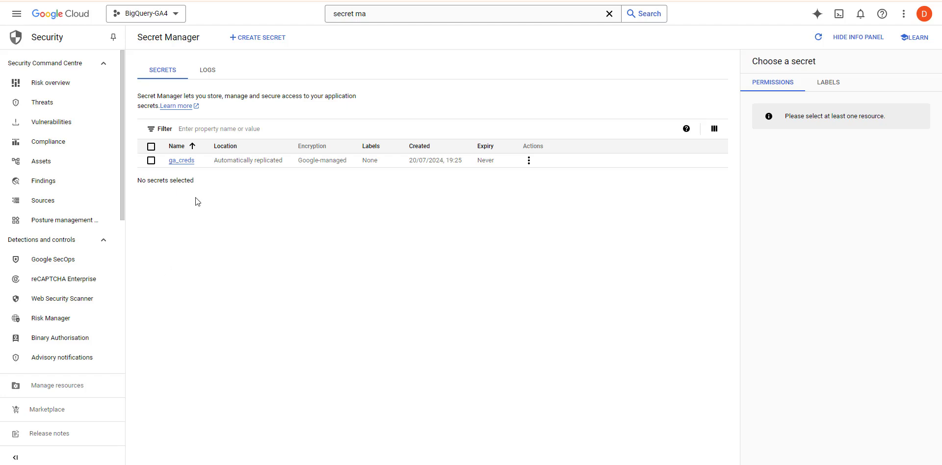
# Open ga_creds and compare its resource path with project_id and secret_id on lines 24–25.
pyautogui.click(182, 163)
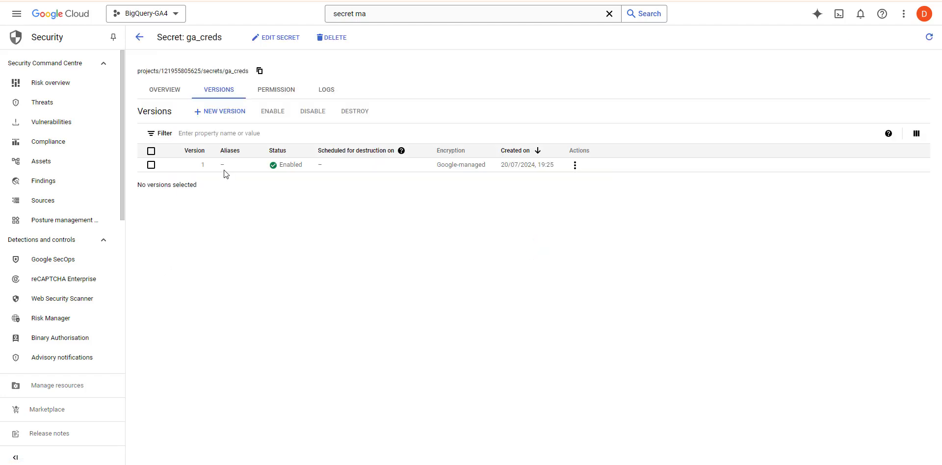
pyautogui.doubleClick(186, 70)
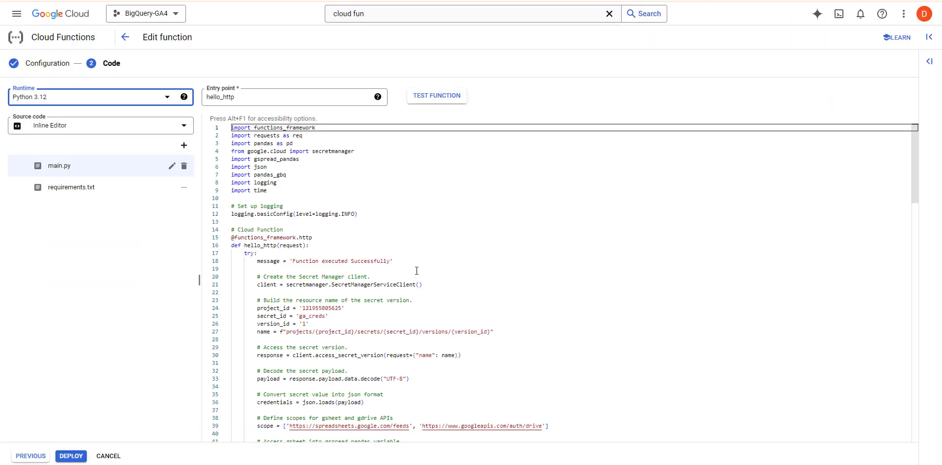
pyautogui.doubleClick(316, 317)
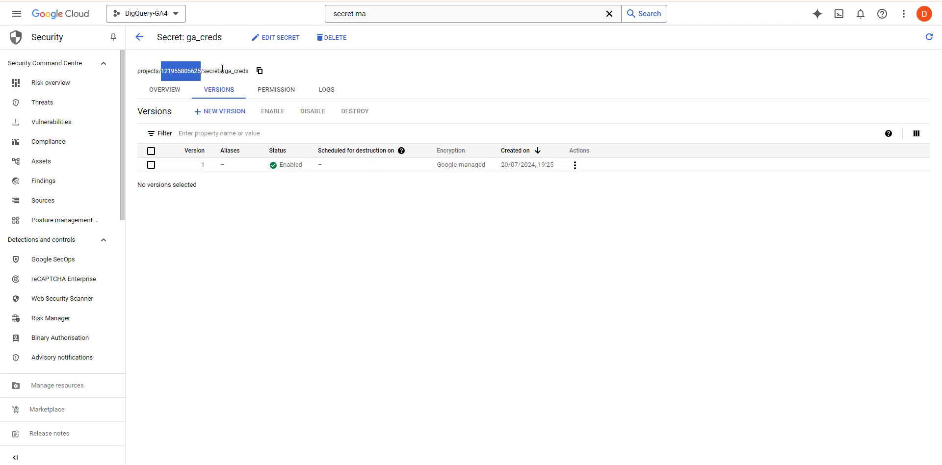
pyautogui.tripleClick(237, 73)
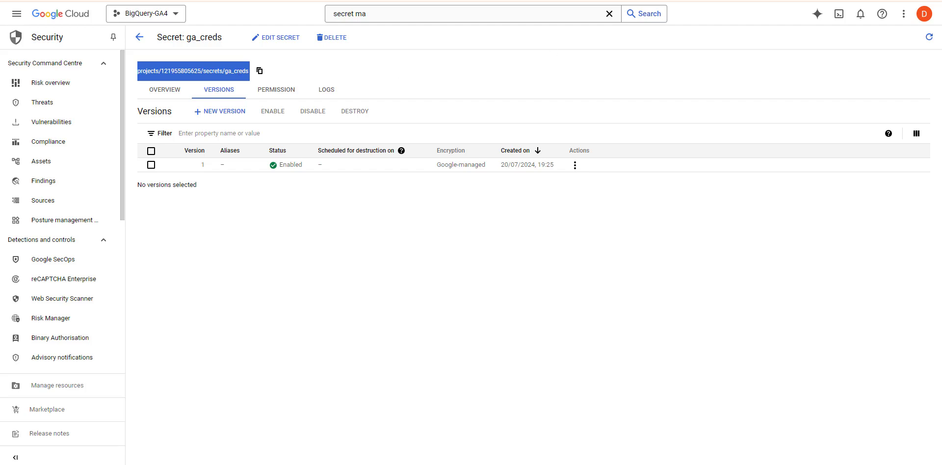
pyautogui.hotkey('ctrl', 'shift', 'Tab')
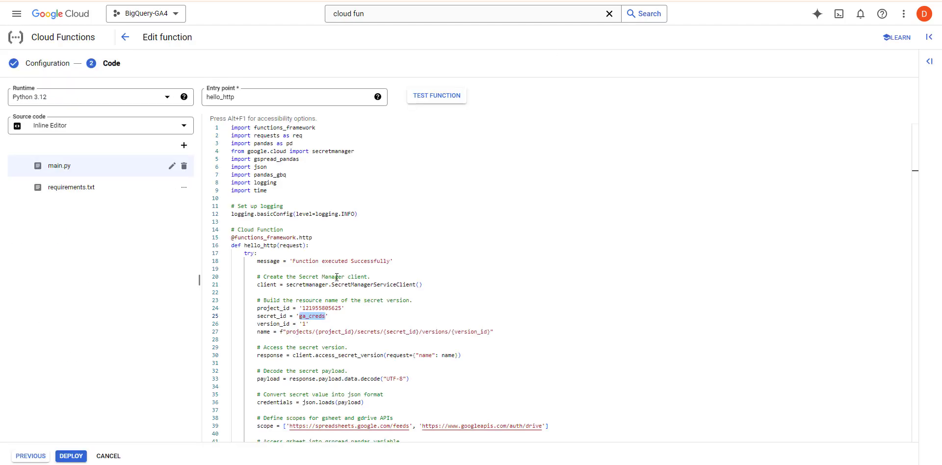
pyautogui.click(313, 316)
pyautogui.doubleClick(312, 316)
# Highlight the spreadsheet ID on line 42 of main.py, then turn to the rdx spreadsheet.
pyautogui.scroll(-1, 501, 306)
pyautogui.scroll(-1, 501, 306)
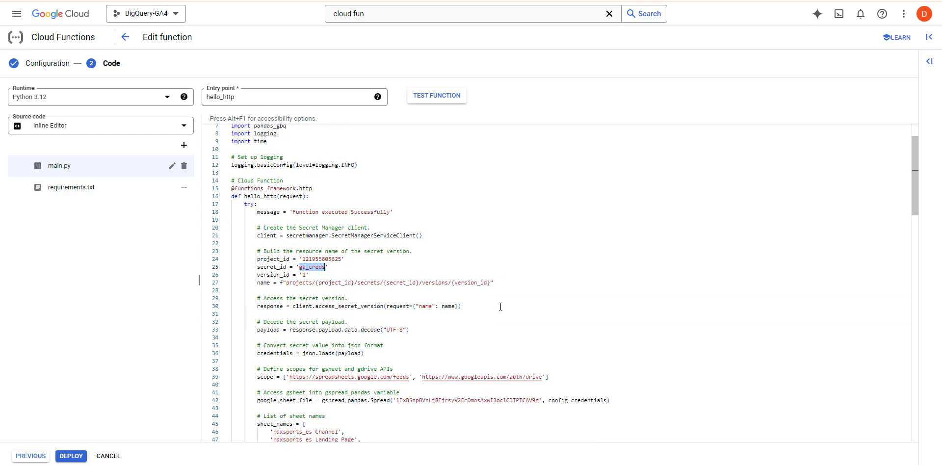
pyautogui.tripleClick(518, 401)
pyautogui.click(519, 400)
pyautogui.doubleClick(520, 400)
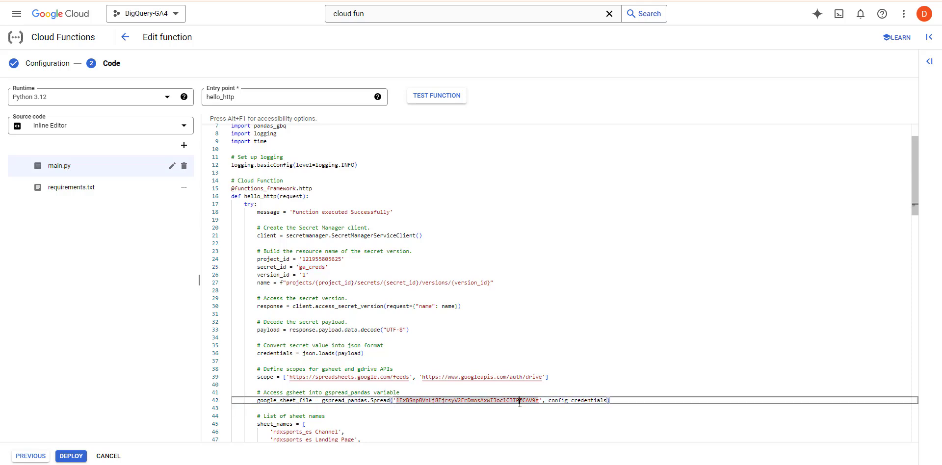
pyautogui.click(589, 0)
pyautogui.click(439, 408)
pyautogui.scroll(-2, 439, 408)
pyautogui.scroll(-4, 439, 408)
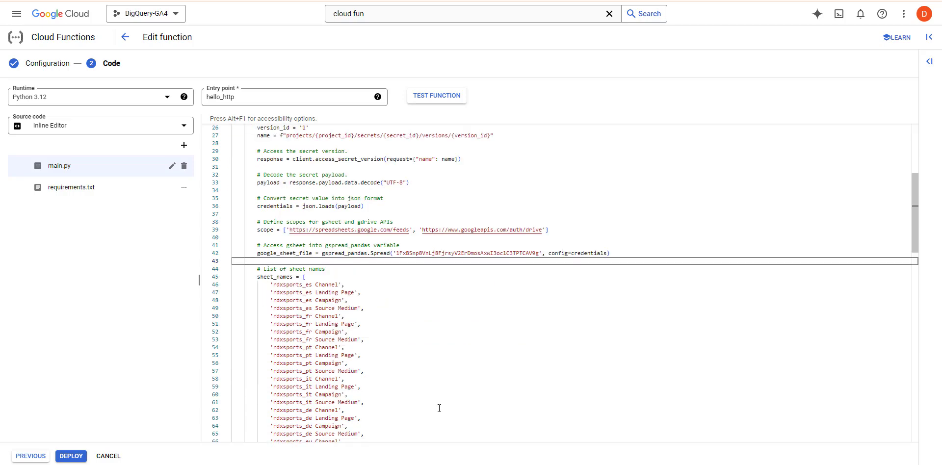
pyautogui.scroll(-1, 439, 408)
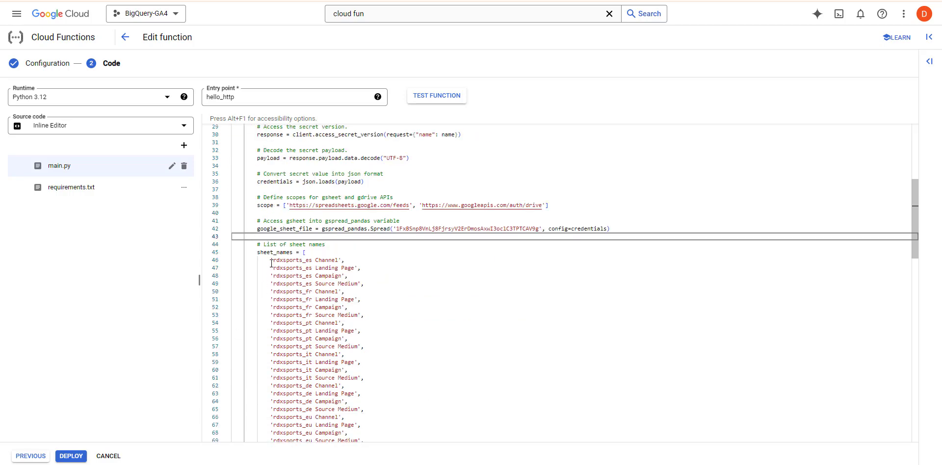
pyautogui.scroll(-2, 272, 264)
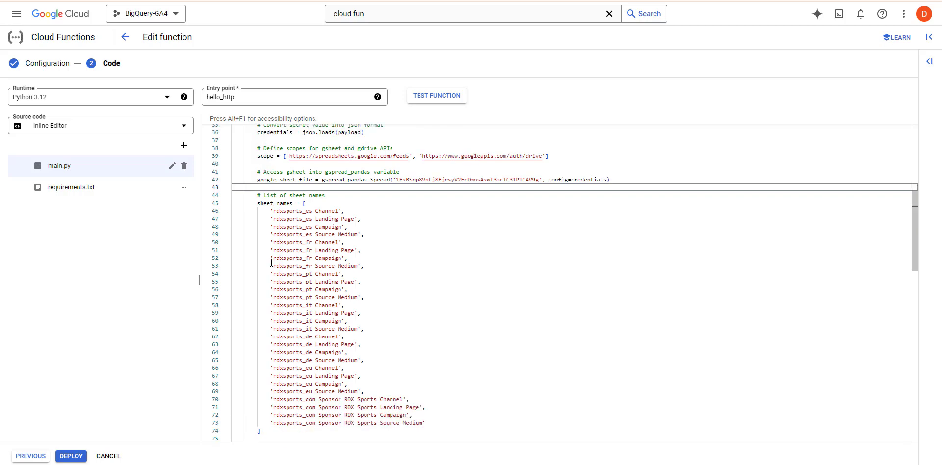
pyautogui.scroll(-4, 291, 239)
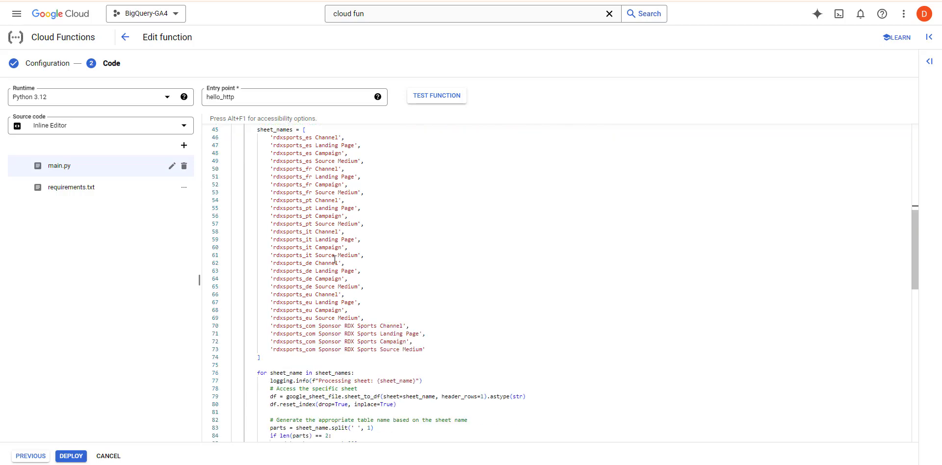
pyautogui.scroll(-9, 335, 259)
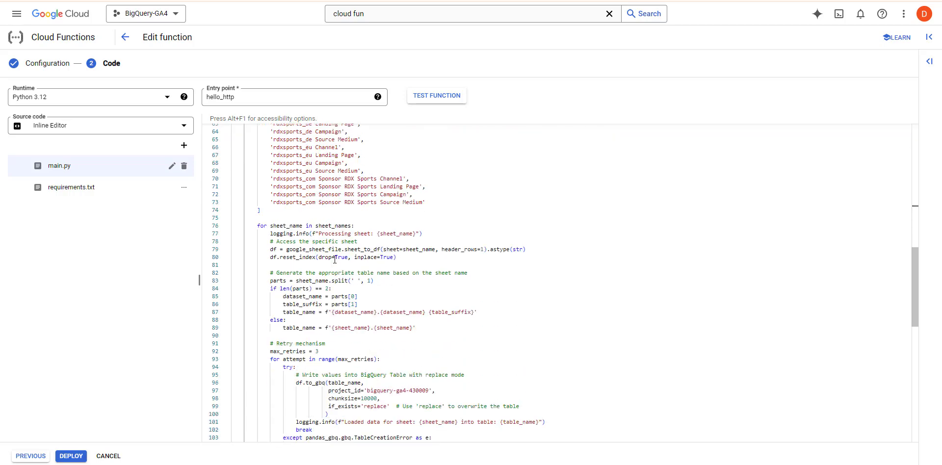
pyautogui.scroll(-3, 335, 259)
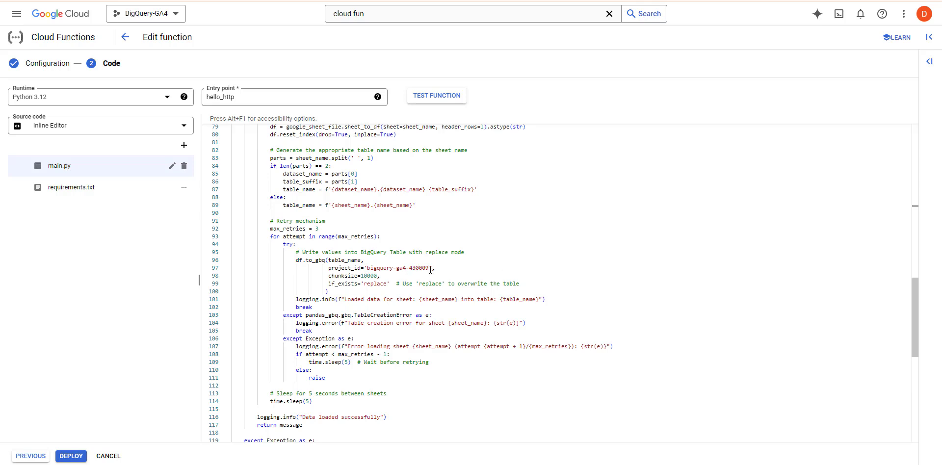
pyautogui.tripleClick(373, 266)
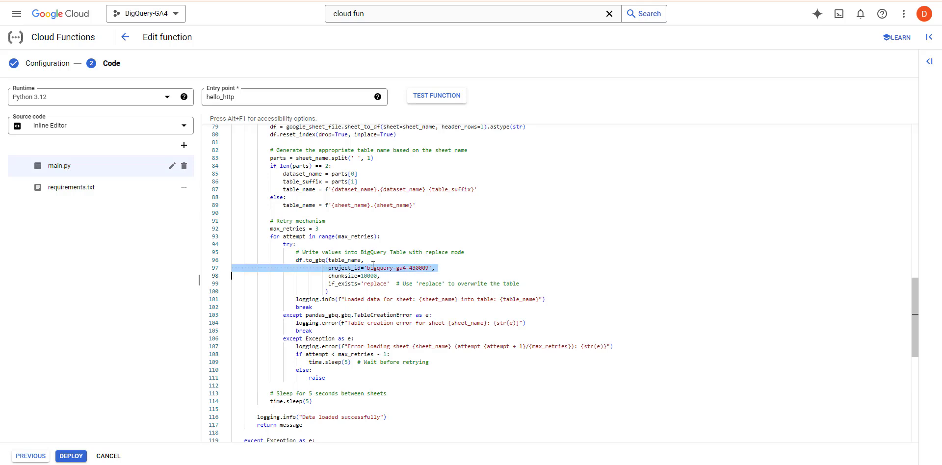
pyautogui.click(372, 265)
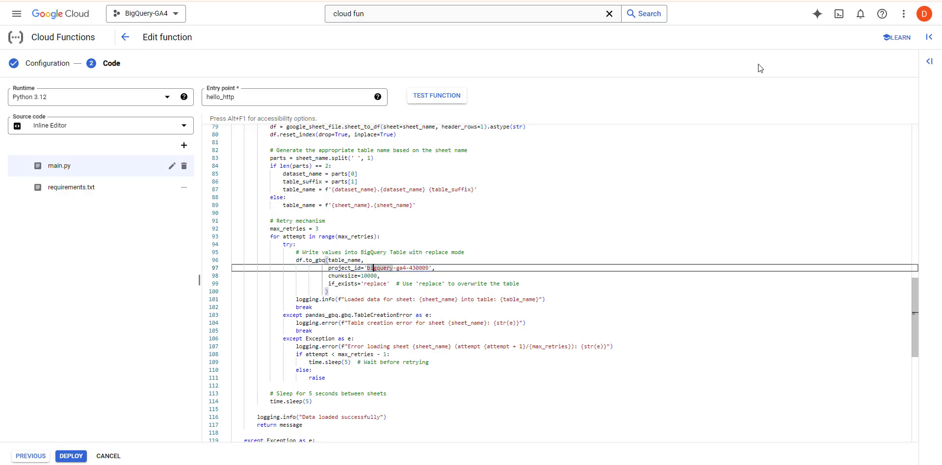
pyautogui.click(765, 0)
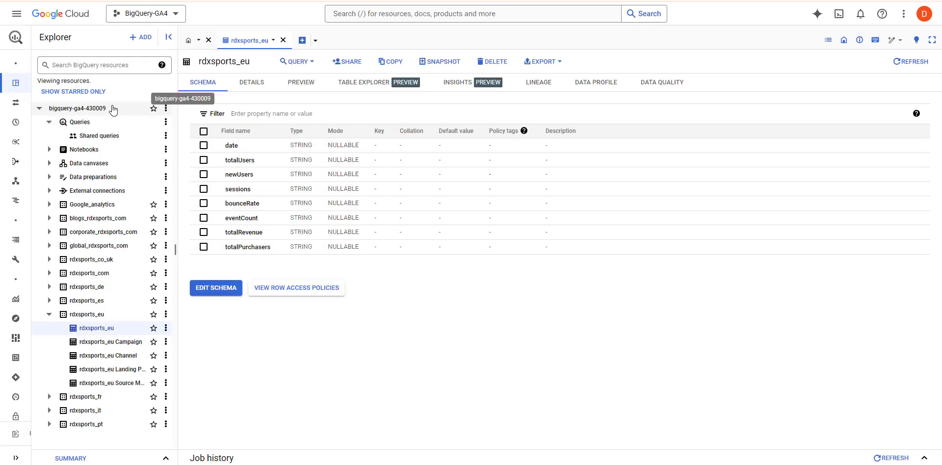
pyautogui.hotkey('ctrl', 'shift', 'Tab')
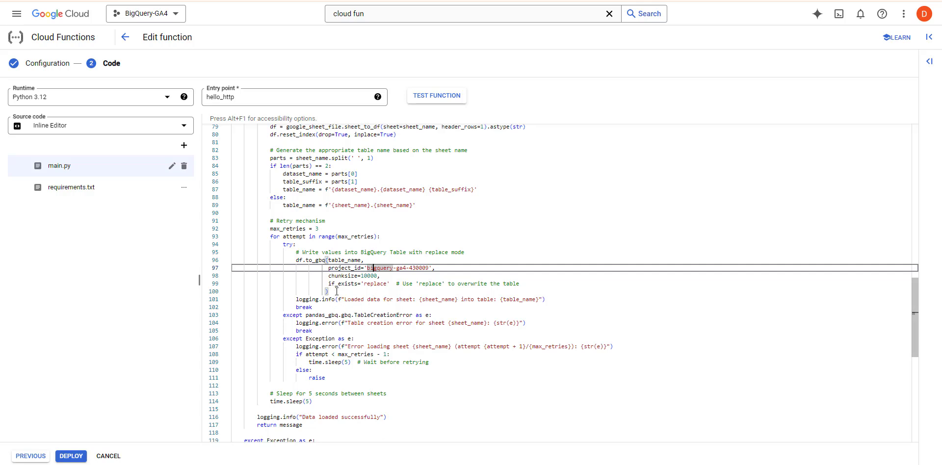
pyautogui.moveTo(348, 293); pyautogui.dragTo(297, 259)
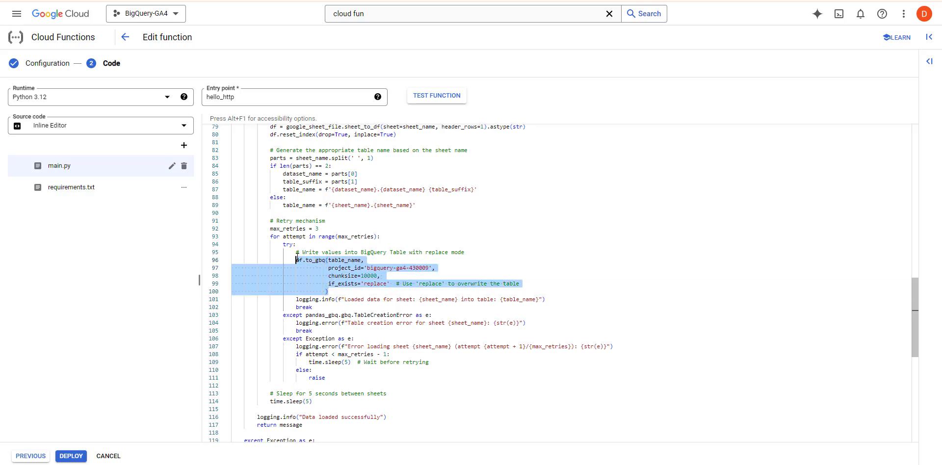
pyautogui.click(297, 260)
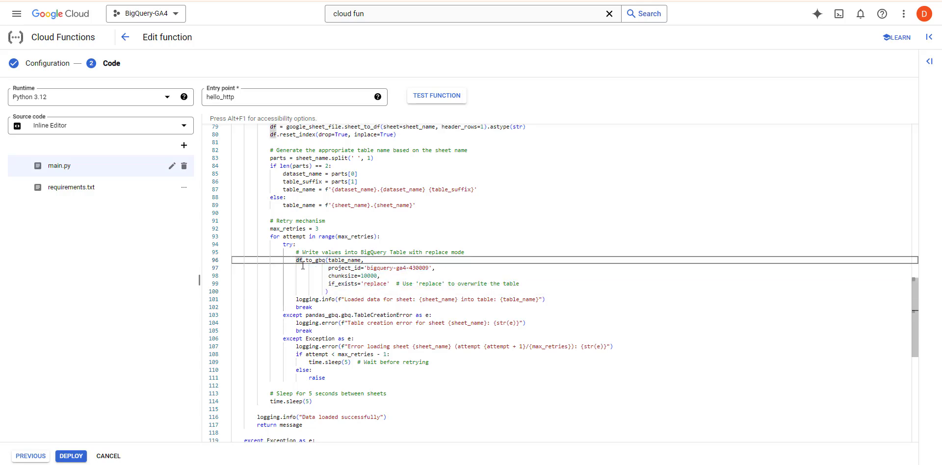
pyautogui.scroll(-3, 312, 287)
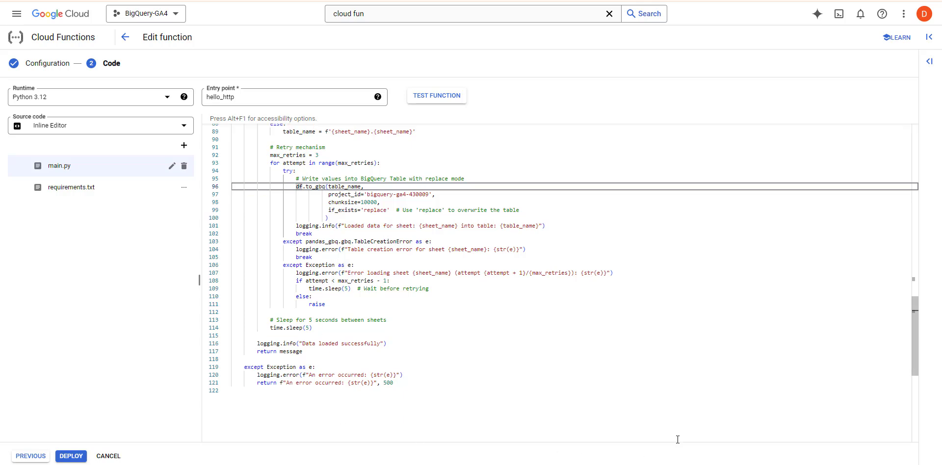
pyautogui.scroll(15, 447, 313)
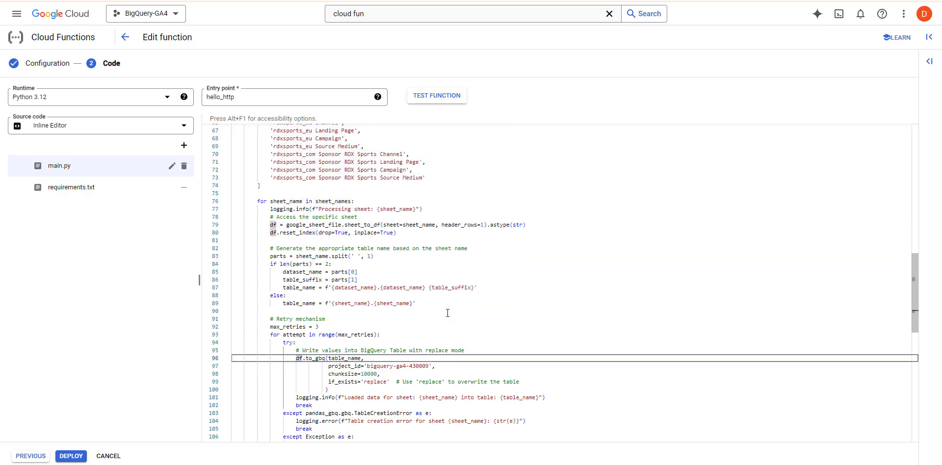
pyautogui.scroll(11, 448, 313)
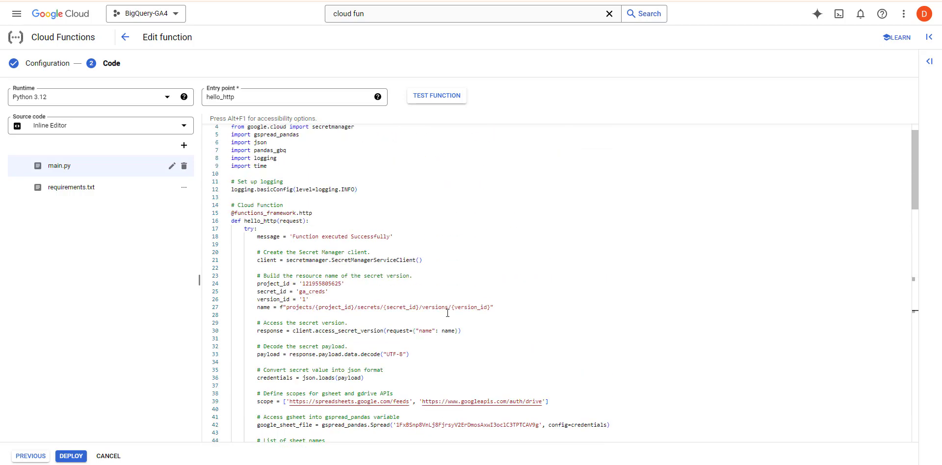
# Cancel editing function-1 without saving and open its trigger URL.
pyautogui.click(110, 457)
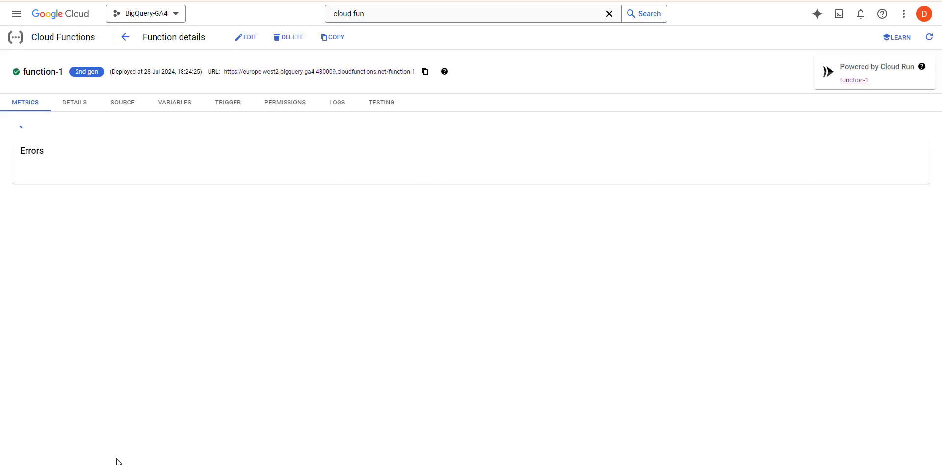
pyautogui.click(369, 73)
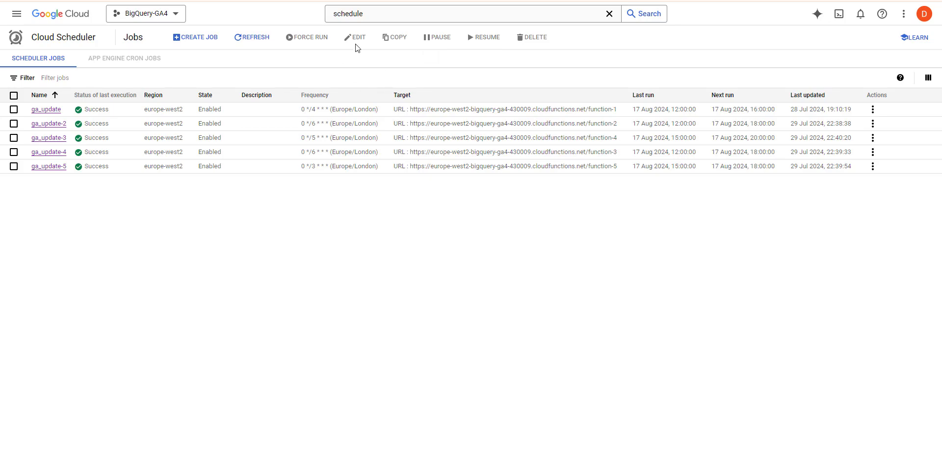
# Open the ga_update scheduler job for editing, showing its 0 */4 * * * BST frequency.
pyautogui.click(399, 12)
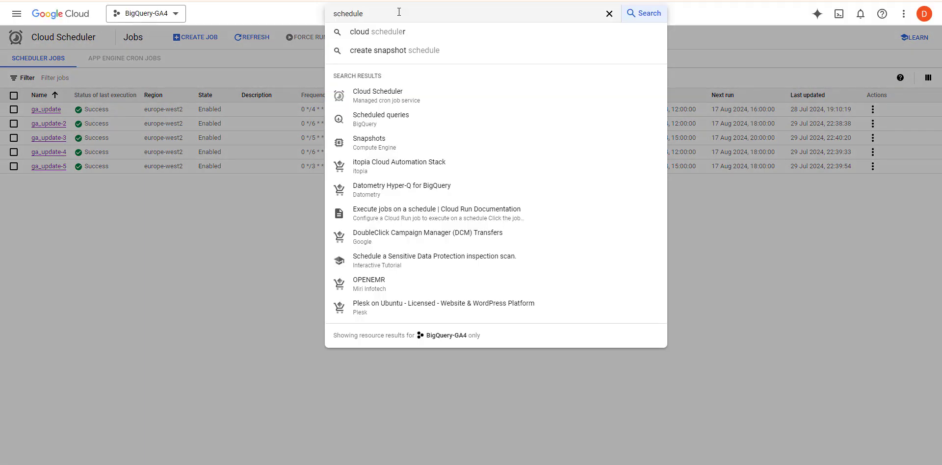
pyautogui.click(149, 343)
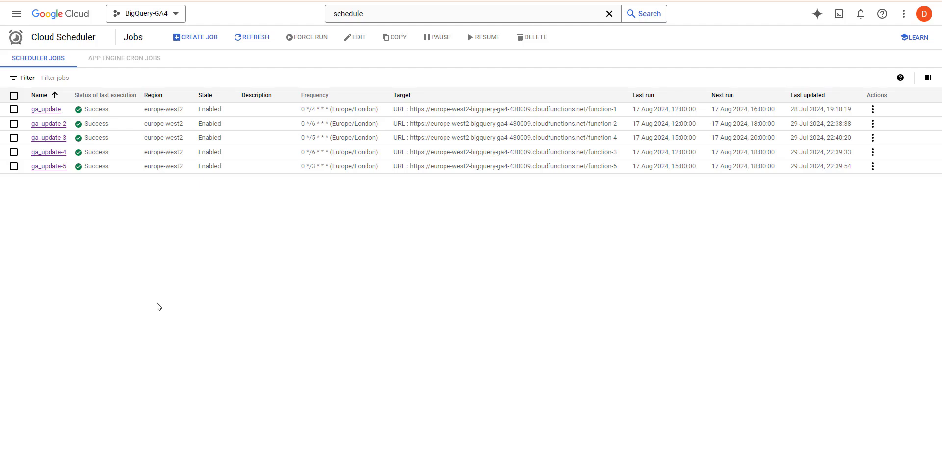
pyautogui.click(44, 110)
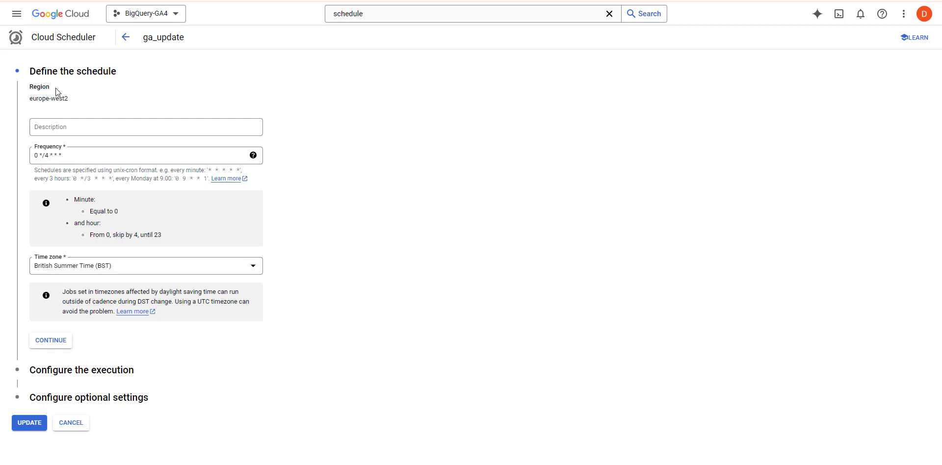
# Accept ga_update's schedule and move on to its POST-to-function-1 execution settings.
pyautogui.click(52, 341)
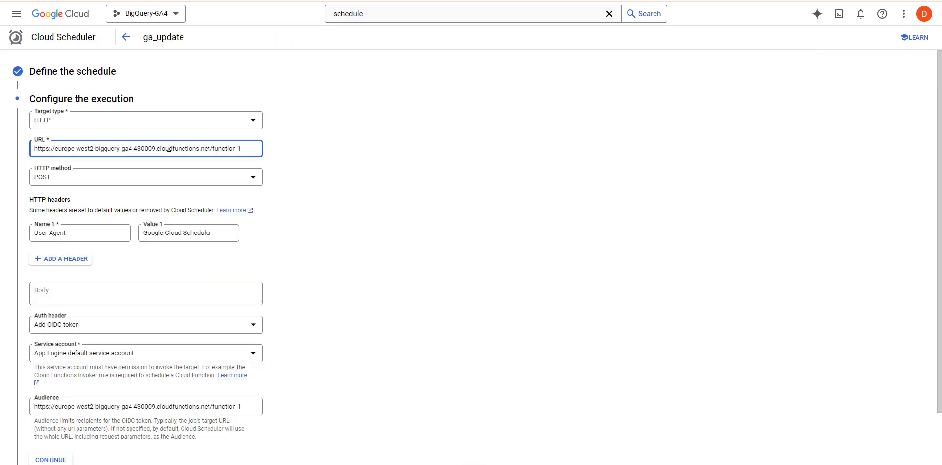
# Keep OIDC token authorization on ga_update's function-1 target URL and continue to optional settings.
pyautogui.doubleClick(163, 147)
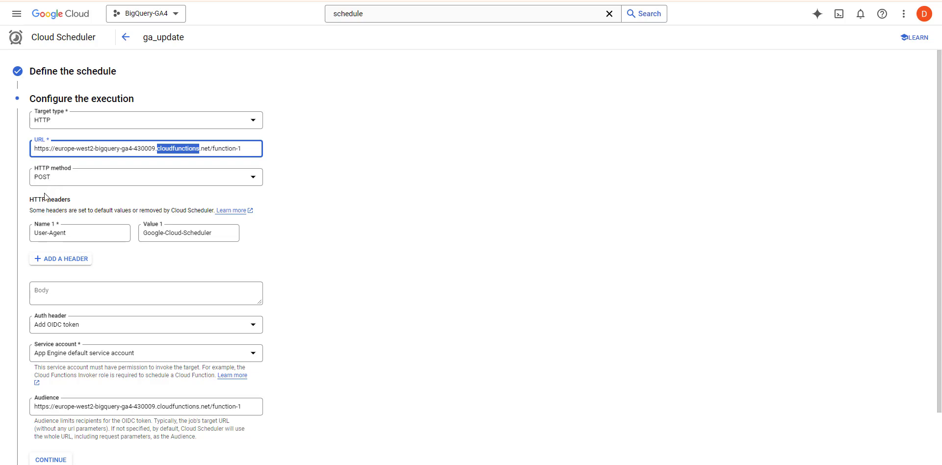
pyautogui.scroll(-1, 38, 229)
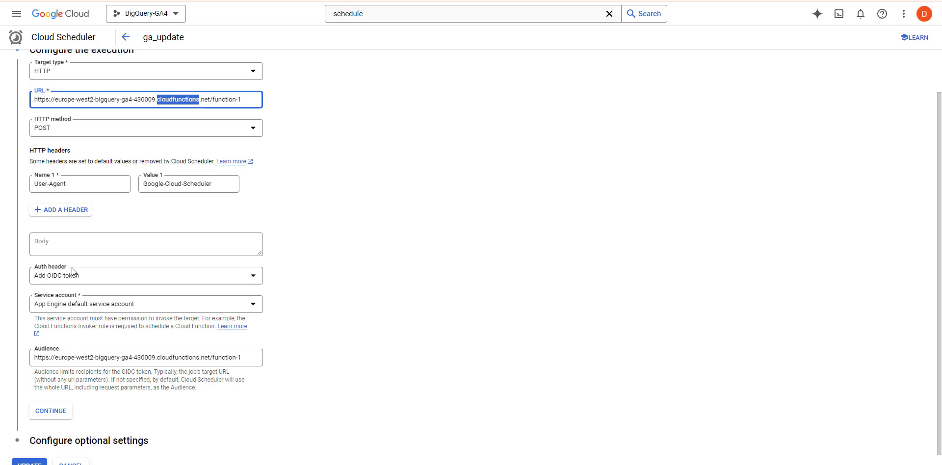
pyautogui.click(46, 276)
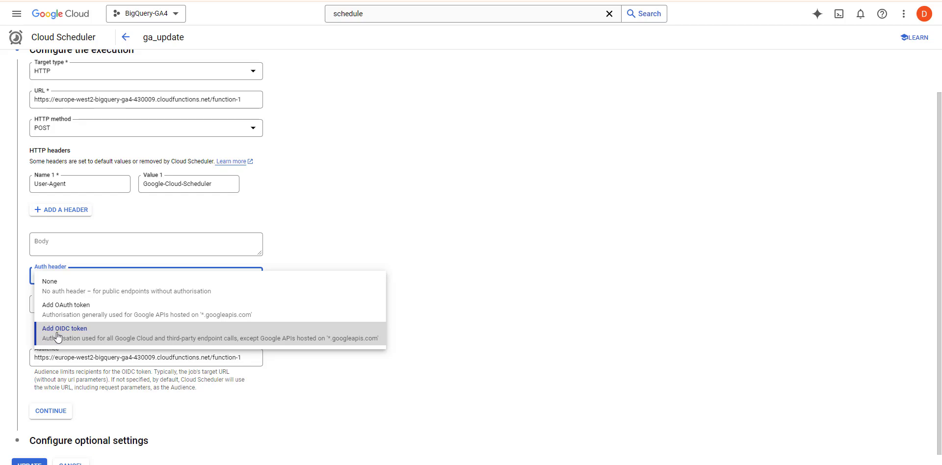
pyautogui.click(2, 334)
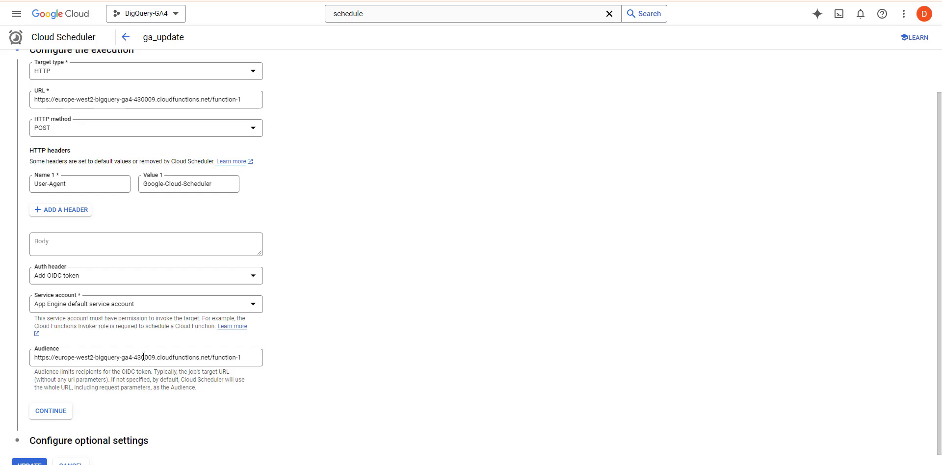
pyautogui.scroll(-1, 143, 356)
pyautogui.click(45, 399)
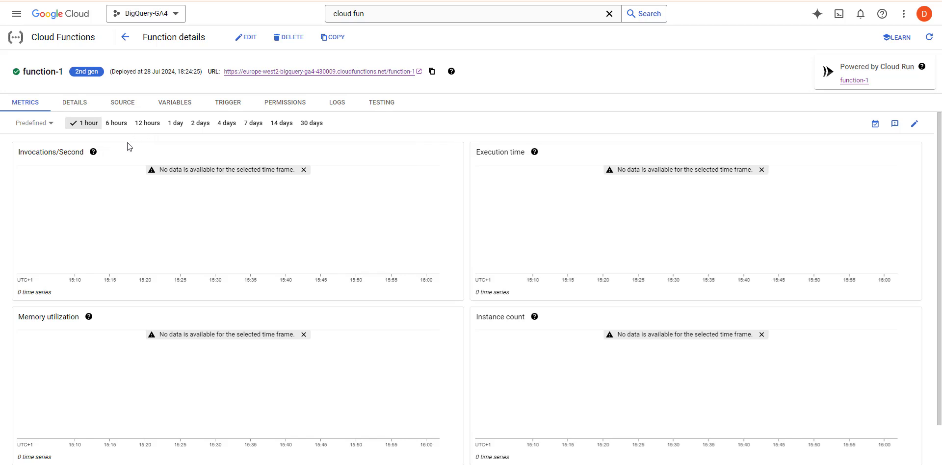
# Edit function-1 and expand its runtime, build, connections and security settings.
pyautogui.click(252, 37)
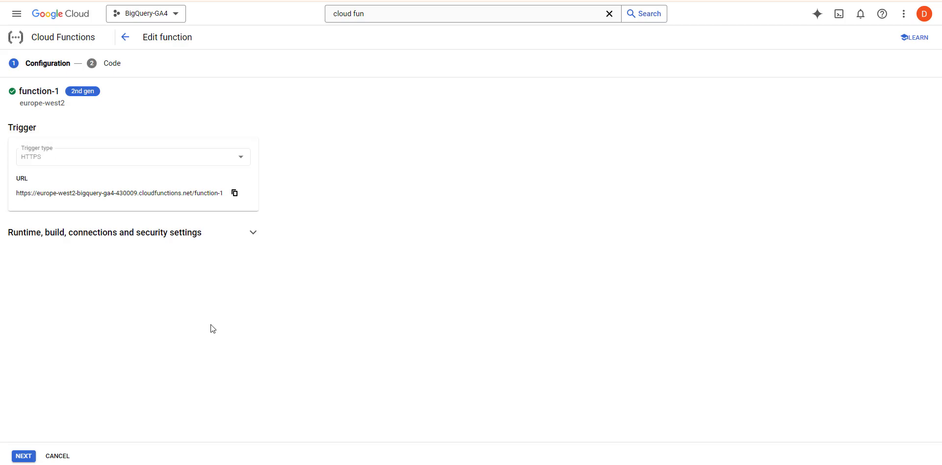
pyautogui.click(251, 233)
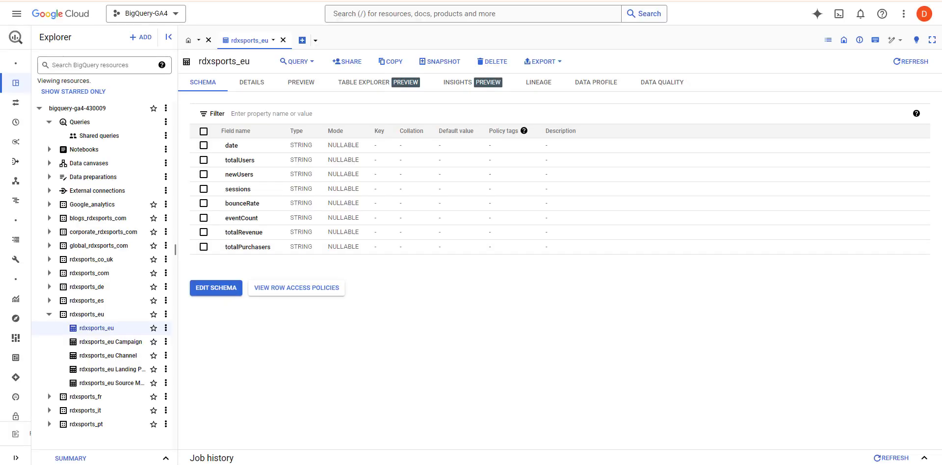
# Collapse rdxsports_eu and expand rdxsports_de to list its five tables in the Explorer.
pyautogui.moveTo(82, 319)
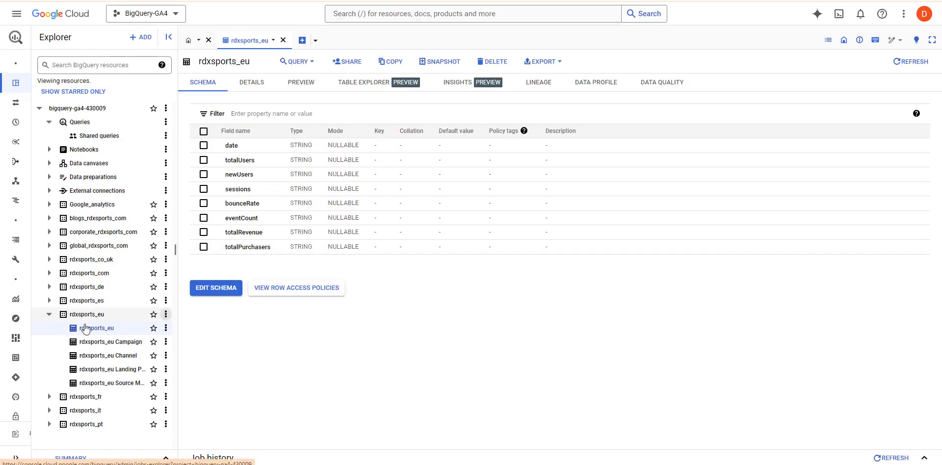
pyautogui.click(48, 315)
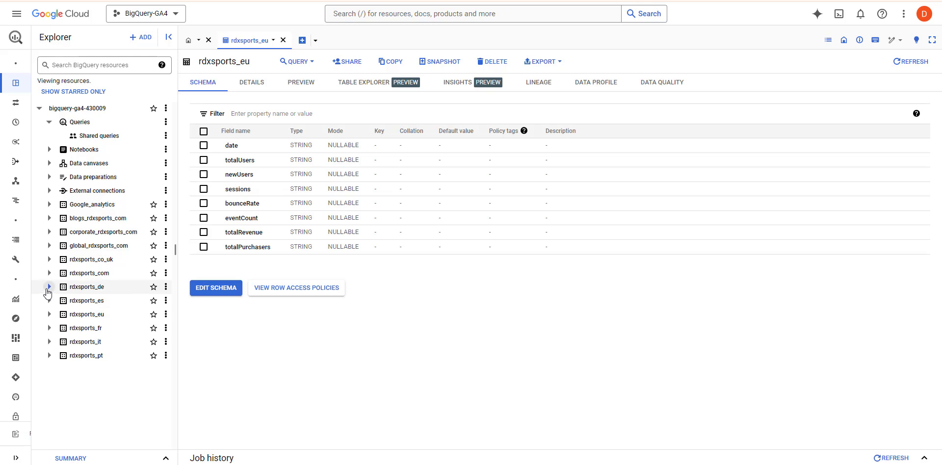
pyautogui.click(49, 287)
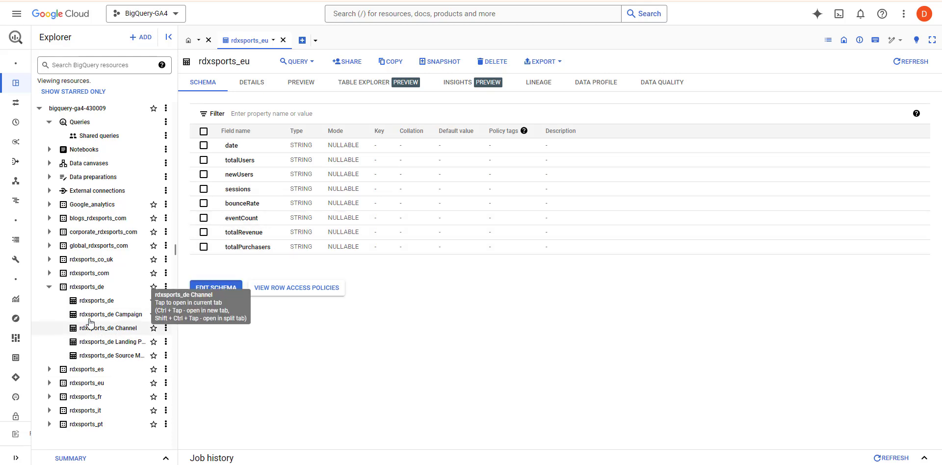
# Expand the rdxsports_co_uk dataset in the BigQuery Explorer.
pyautogui.click(50, 259)
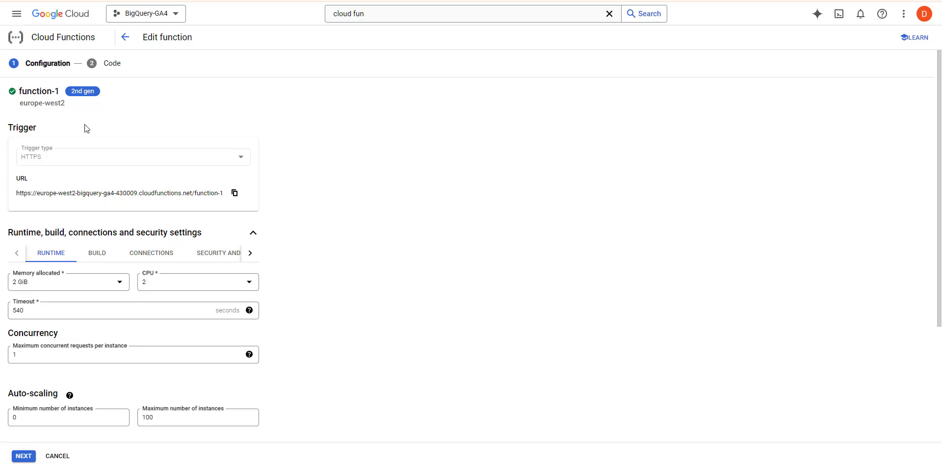
# Open function-1's Code step and select all of main.py in the inline editor.
pyautogui.click(115, 66)
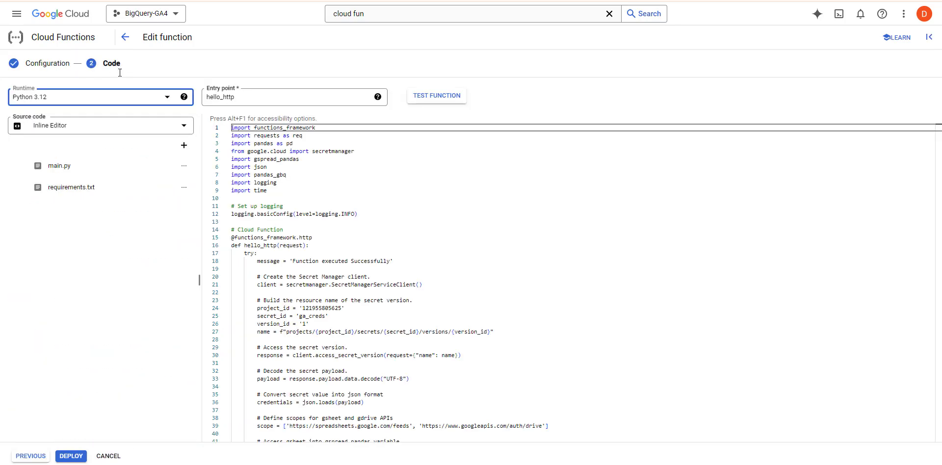
pyautogui.click(401, 222)
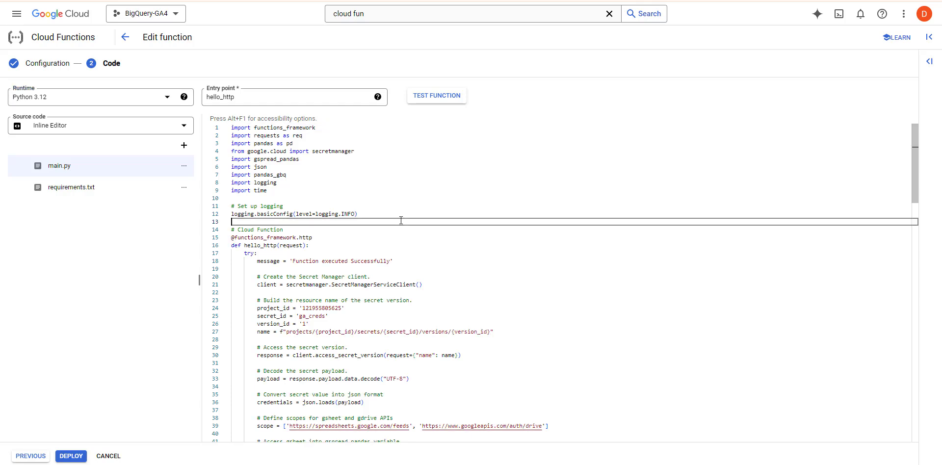
pyautogui.hotkey('ctrl', 'a')
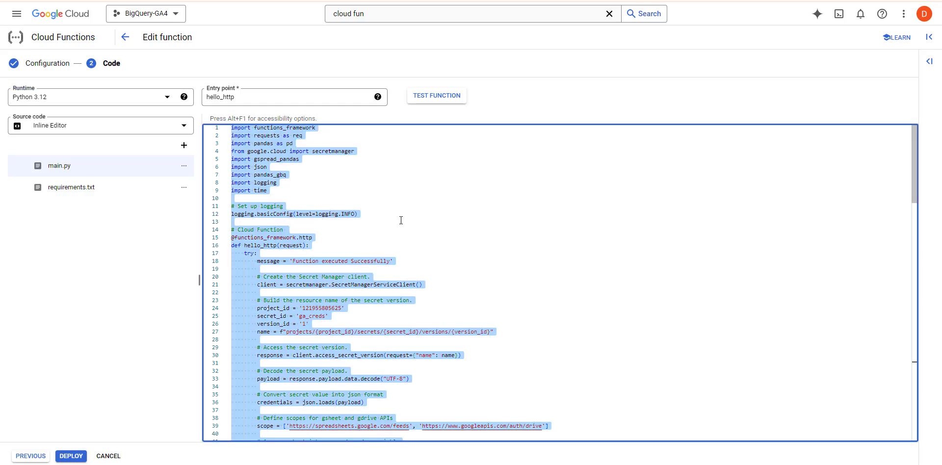